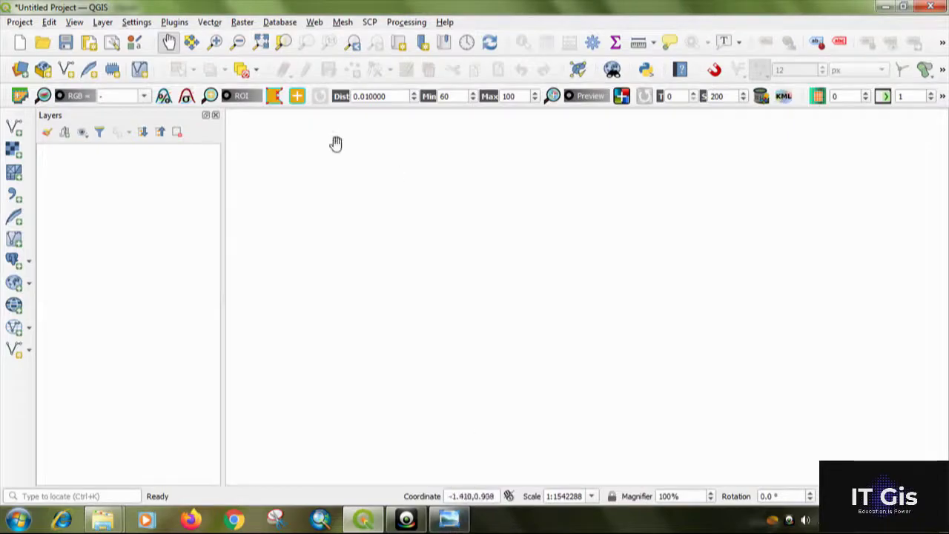
In Photo Viewer, zoom into the 73F_1-2 sheet's F45H1 header, then zoom out to the full sheet.
click(447, 525)
scroll(339, 139, up, 2)
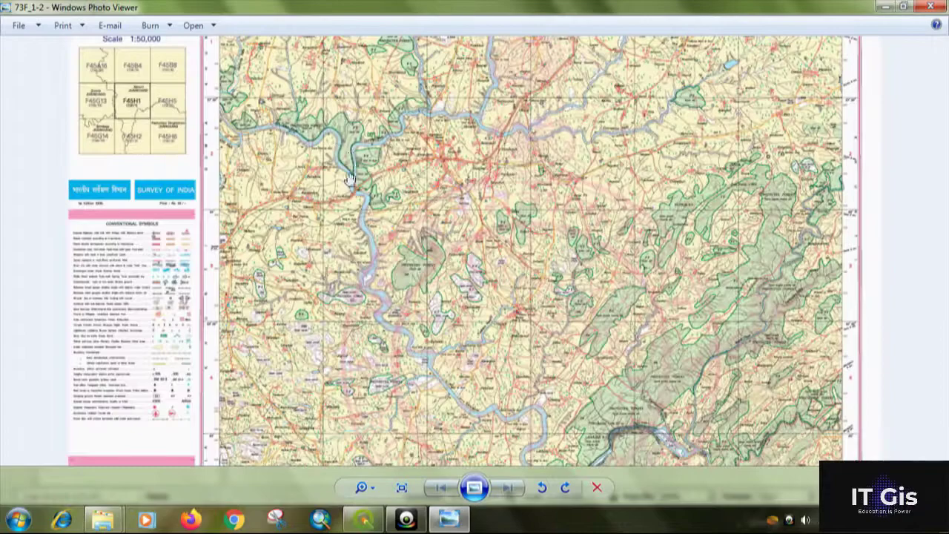
scroll(349, 178, up, 2)
scroll(350, 178, up, 2)
scroll(445, 59, down, 2)
scroll(460, 37, up, 2)
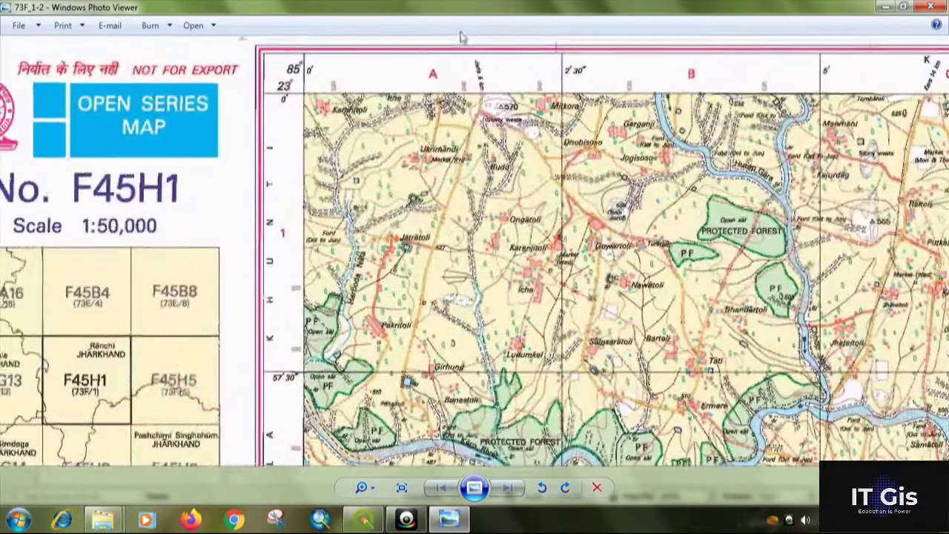
scroll(386, 134, down, 2)
scroll(315, 235, down, 2)
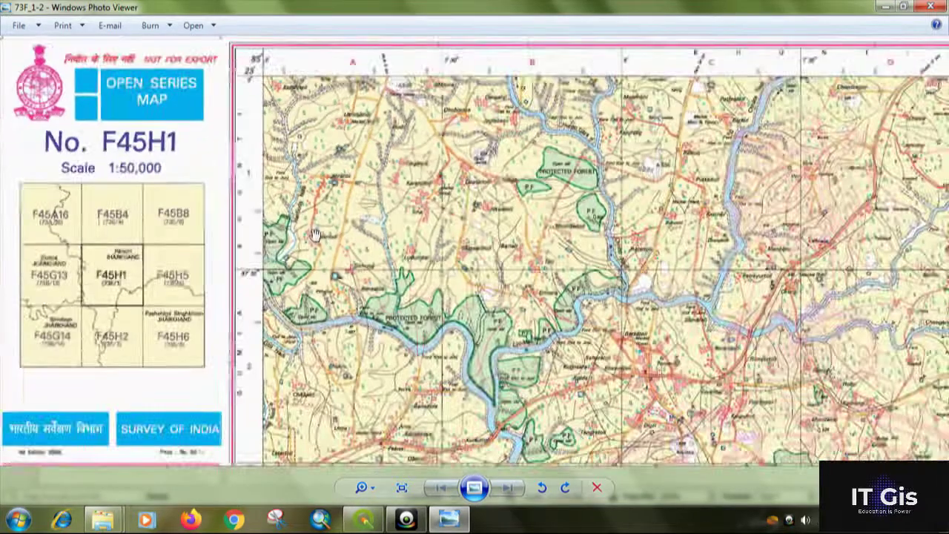
scroll(316, 236, down, 2)
scroll(378, 160, down, 2)
scroll(382, 159, down, 2)
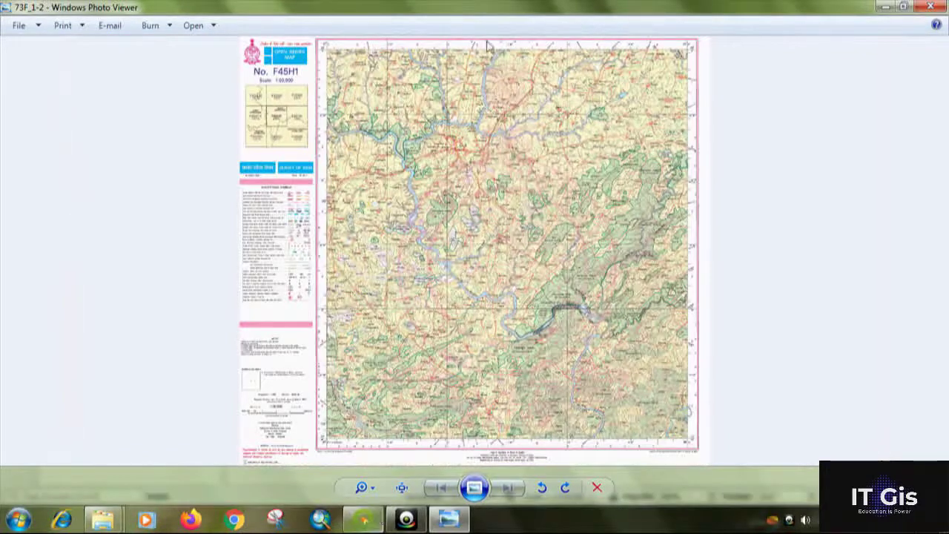
Launch the Georeferencer from QGIS's Raster menu and maximize its window.
click(376, 525)
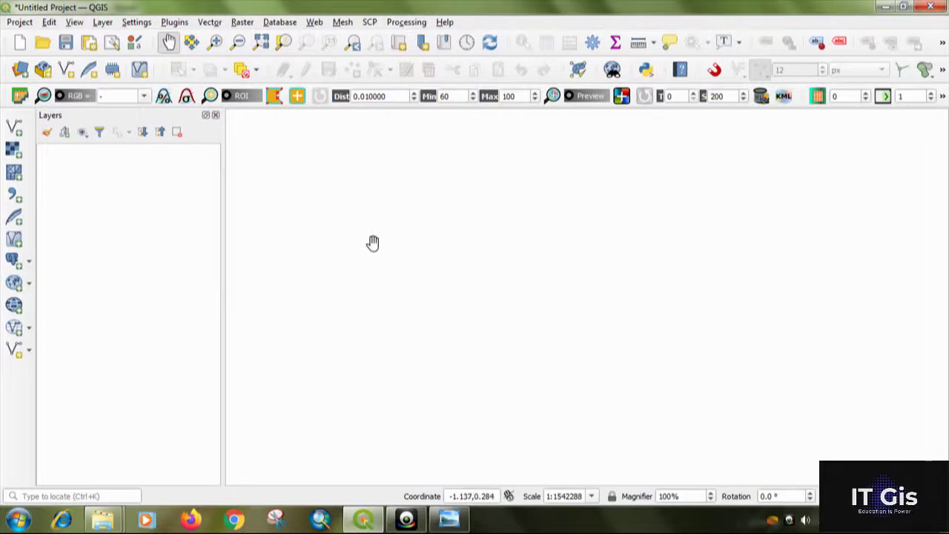
scroll(371, 241, down, 2)
scroll(367, 233, down, 2)
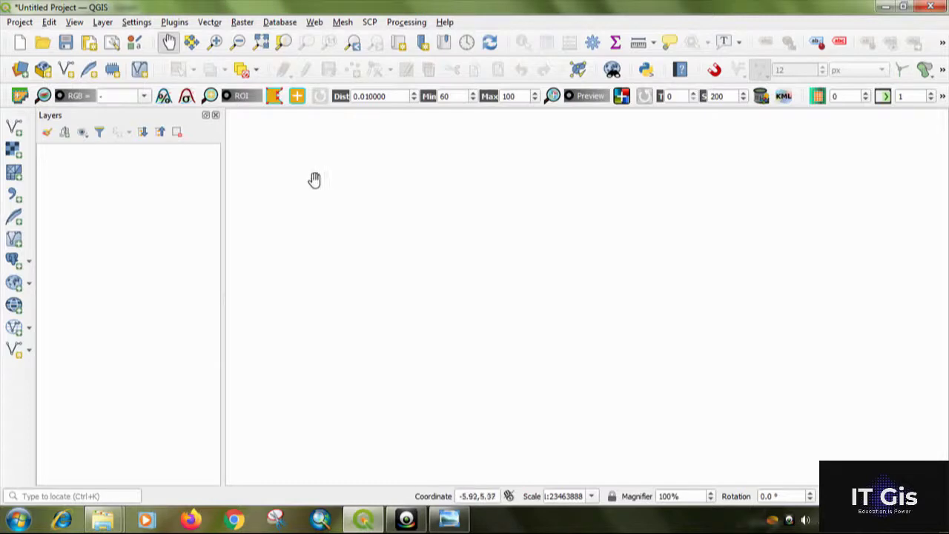
click(235, 22)
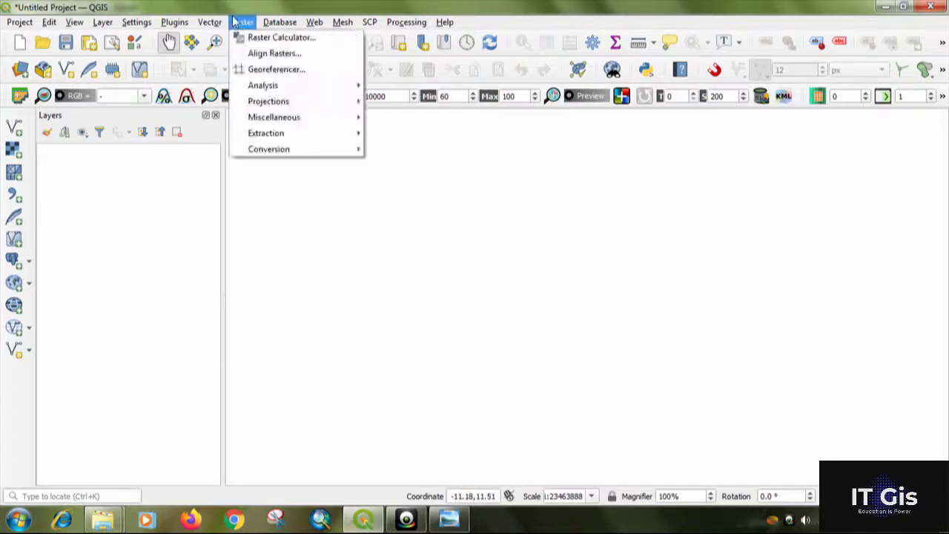
click(267, 69)
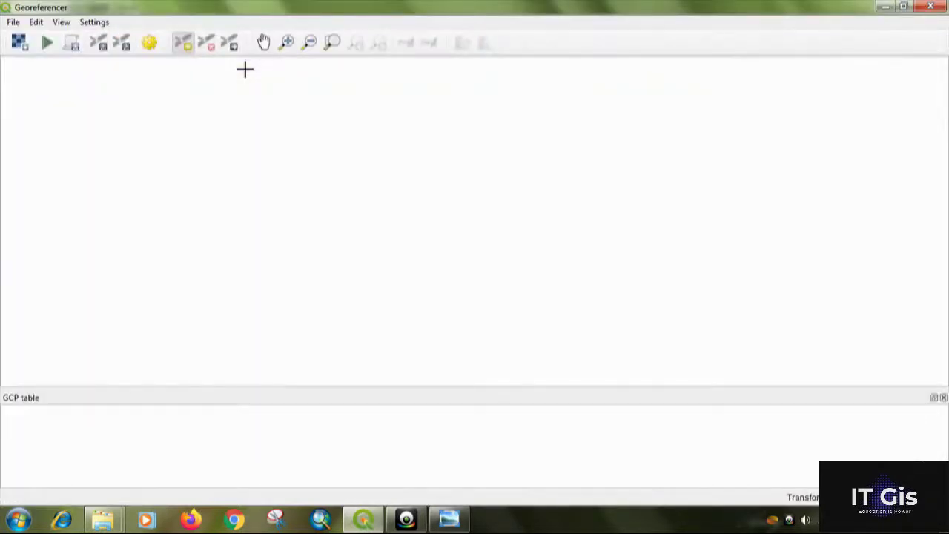
double_click(374, 18)
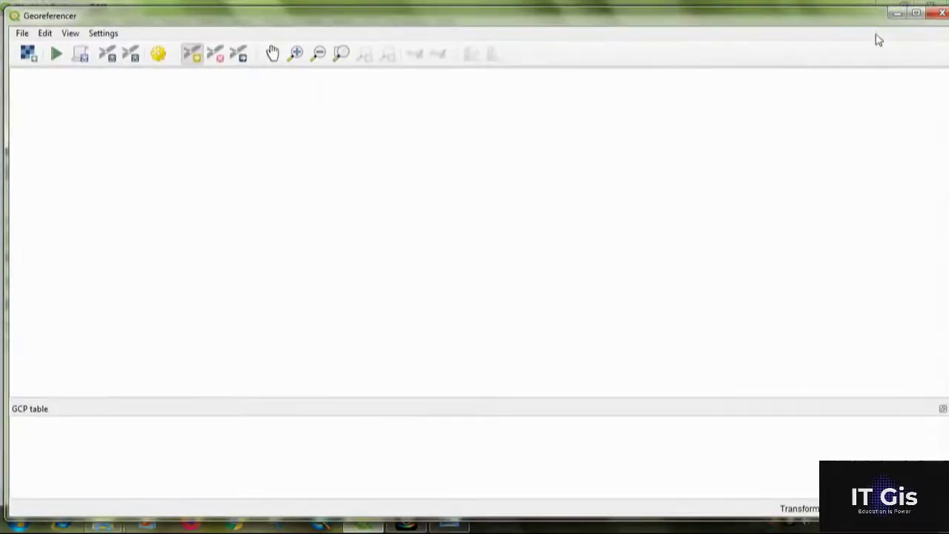
click(915, 14)
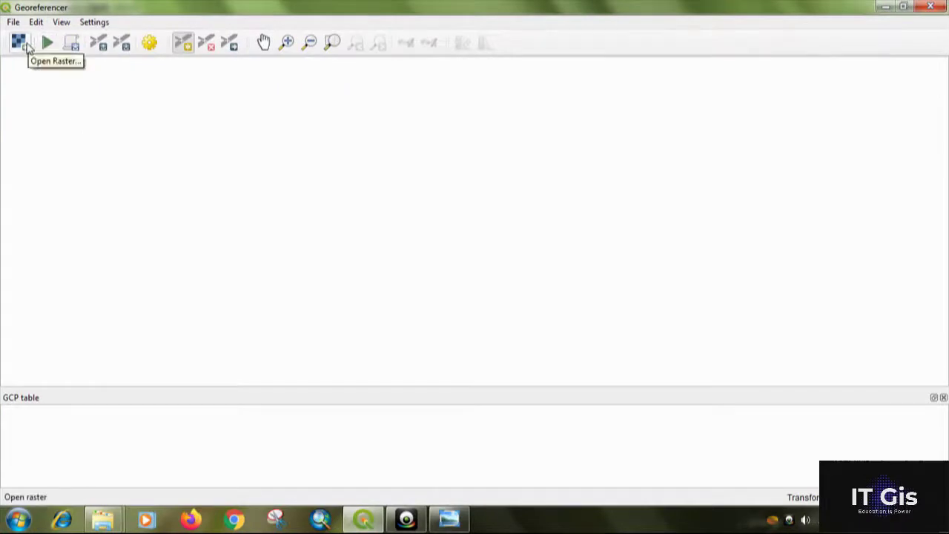
Load D:\06. IT Gis\Image\Topo Map\73F_1-2.tif into the Georeferencer.
click(27, 46)
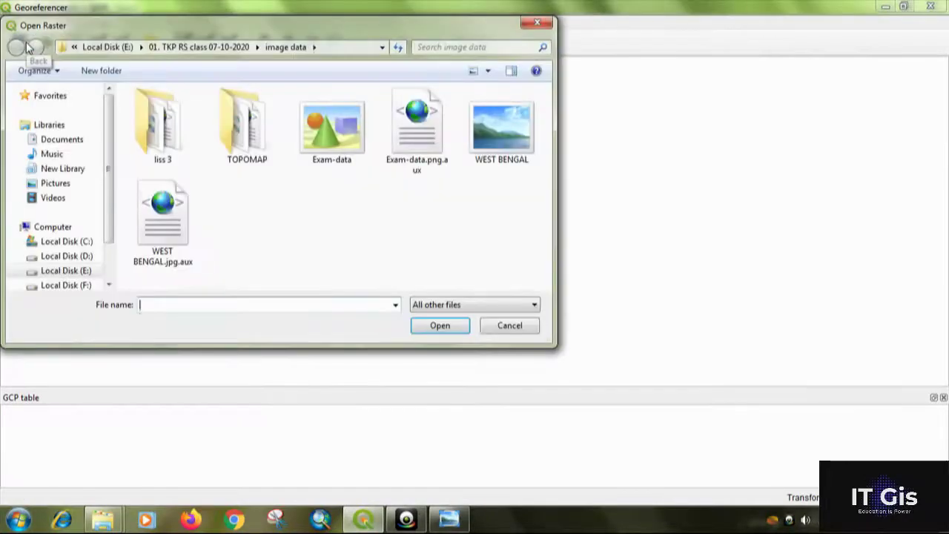
click(87, 257)
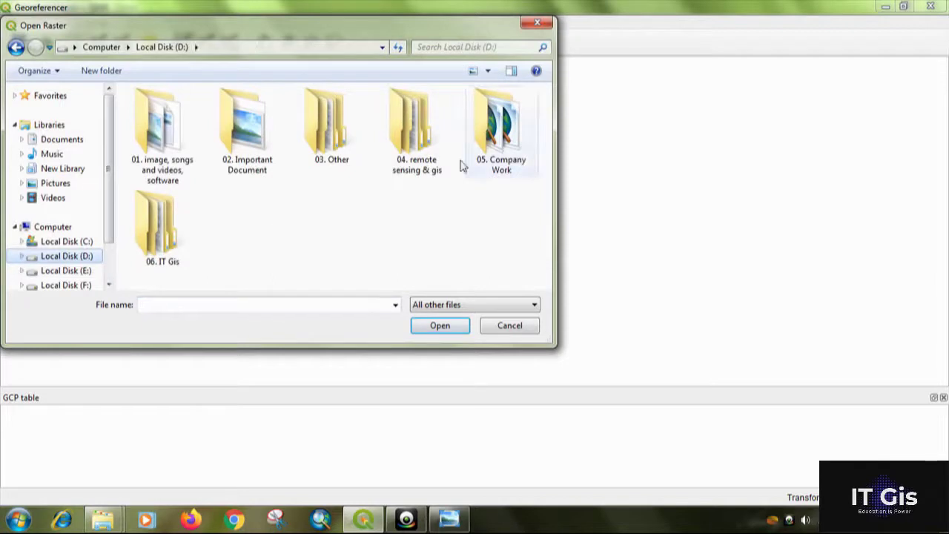
double_click(178, 248)
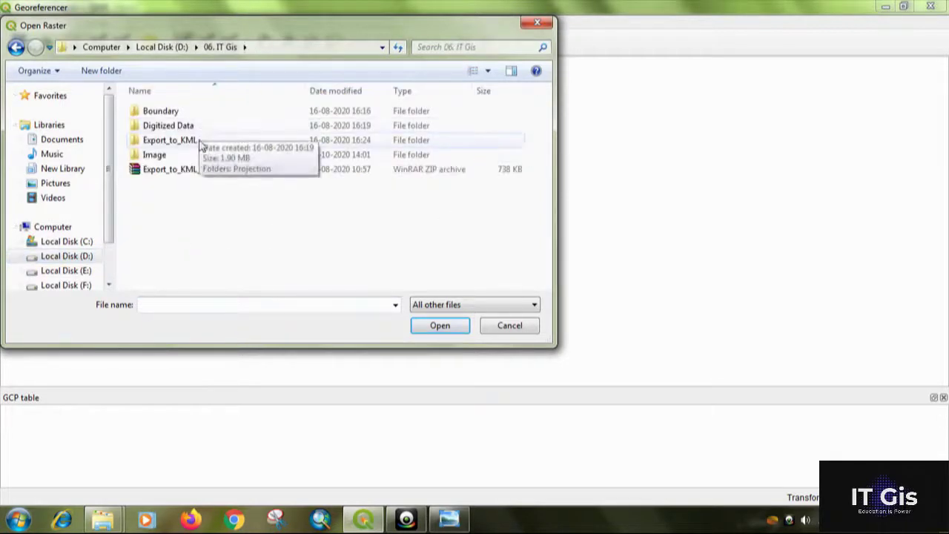
double_click(198, 154)
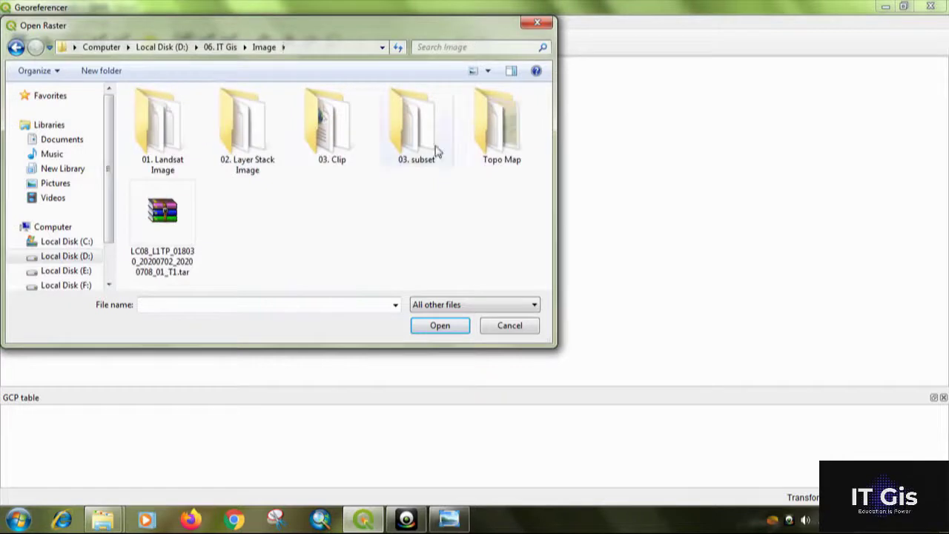
double_click(496, 155)
click(169, 127)
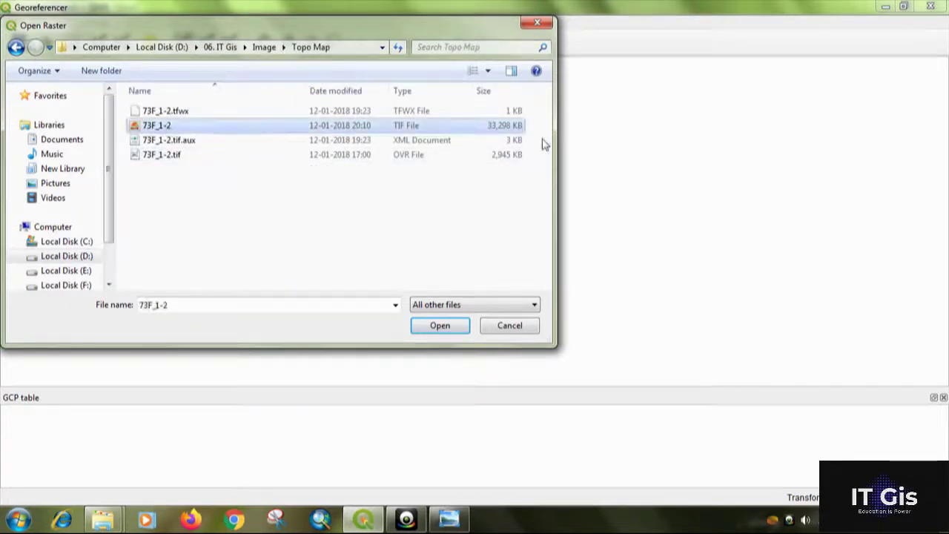
click(440, 326)
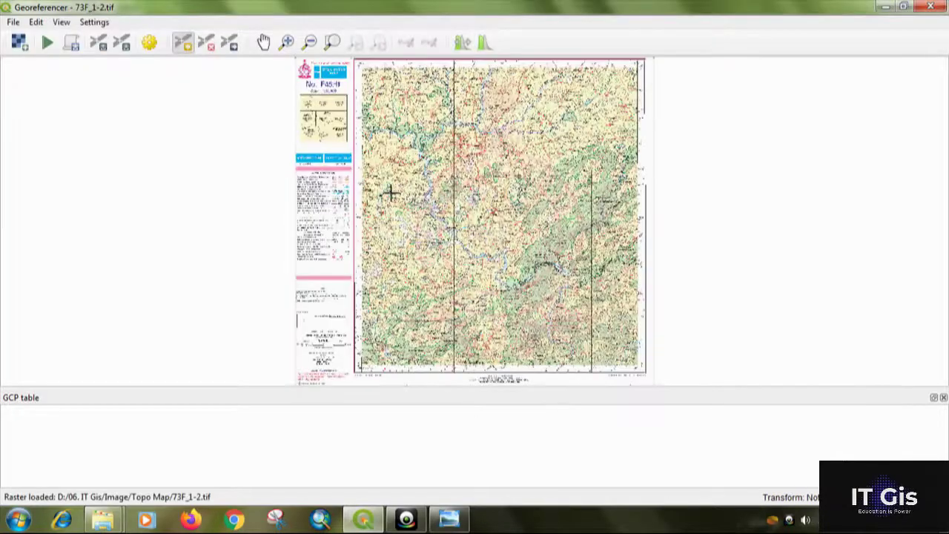
Zoom and pan the canvas to enlarge the map frame's top-left corner beside the F45H1 header.
scroll(388, 192, up, 1)
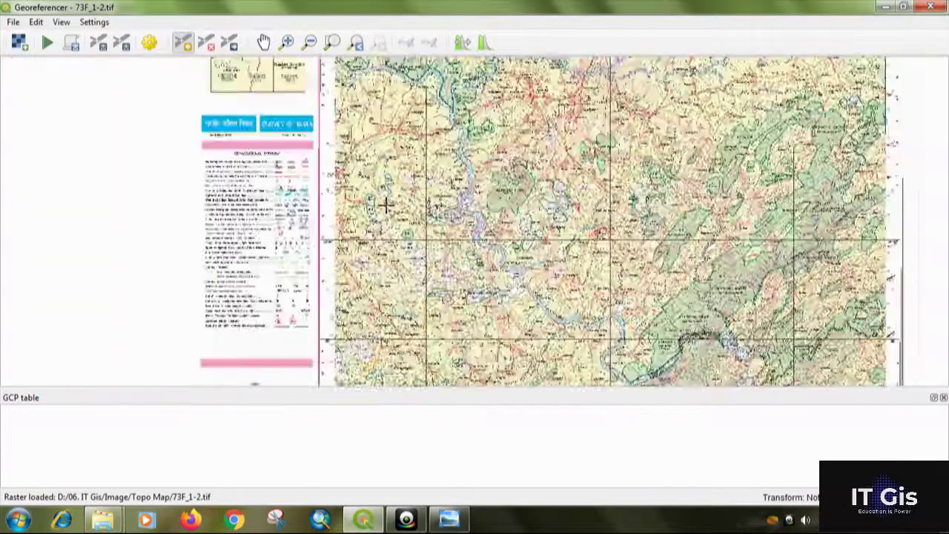
click(450, 520)
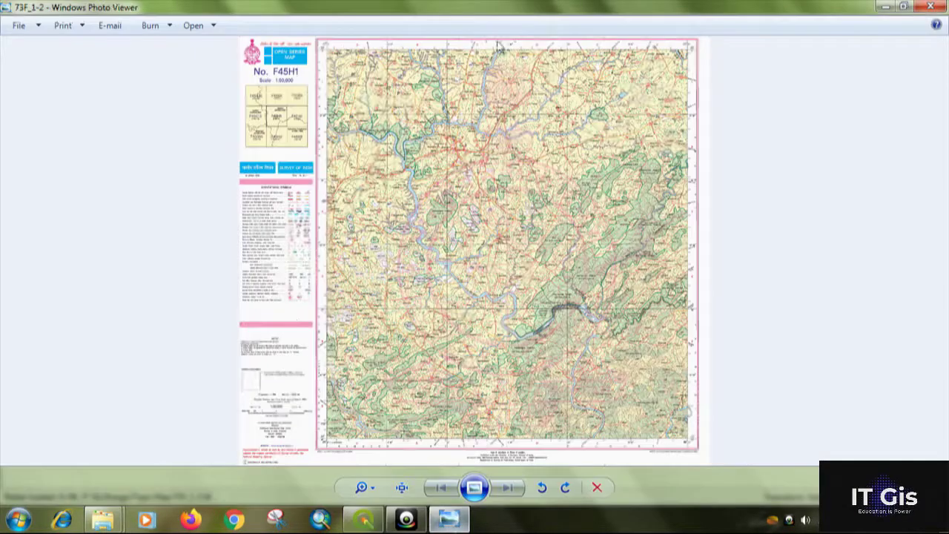
click(450, 521)
scroll(432, 99, down, 2)
scroll(433, 99, up, 1)
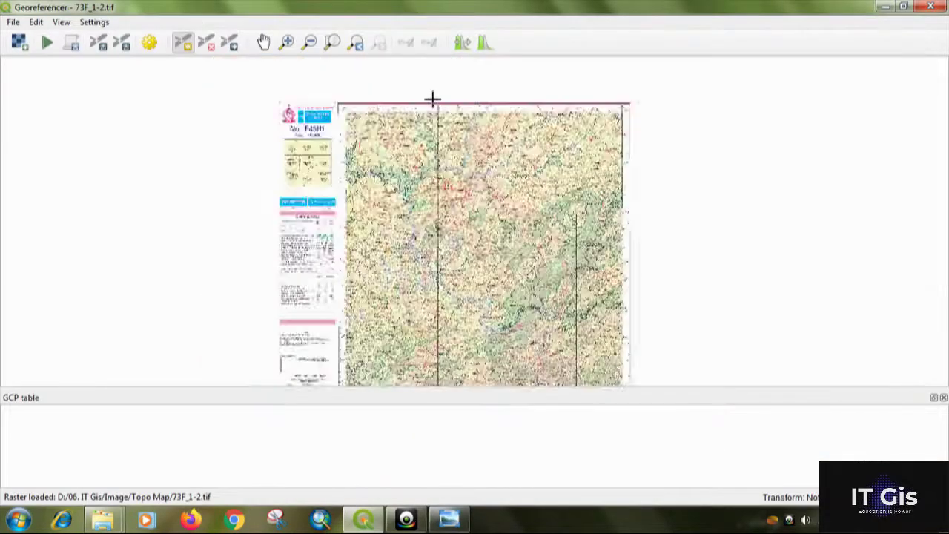
scroll(359, 100, up, 2)
scroll(304, 126, down, 1)
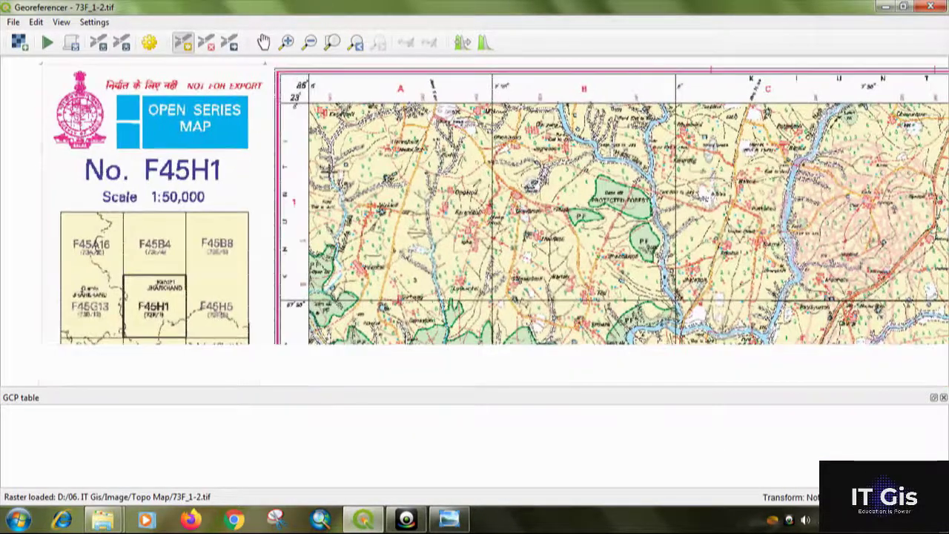
drag(255, 151, 333, 186)
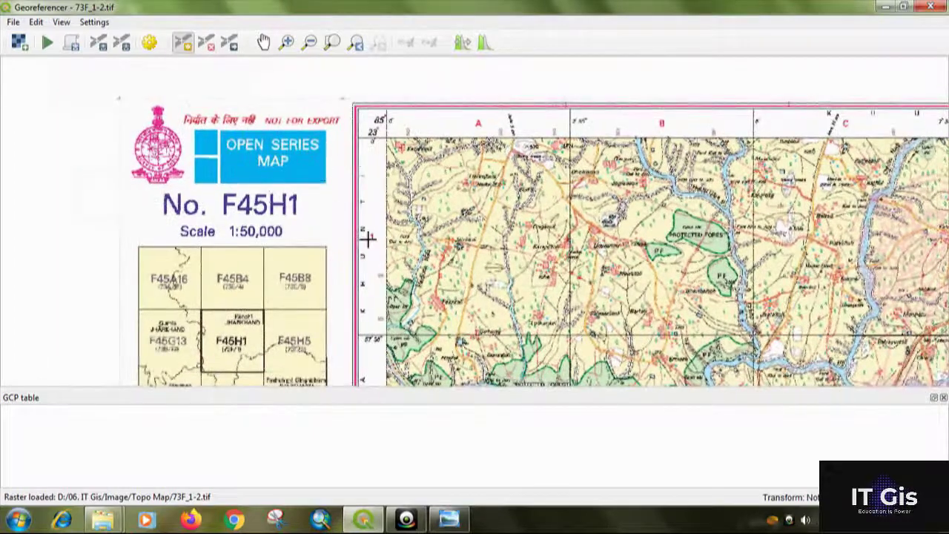
Activate Add Point and zoom toward the sheet's top-left area.
click(186, 44)
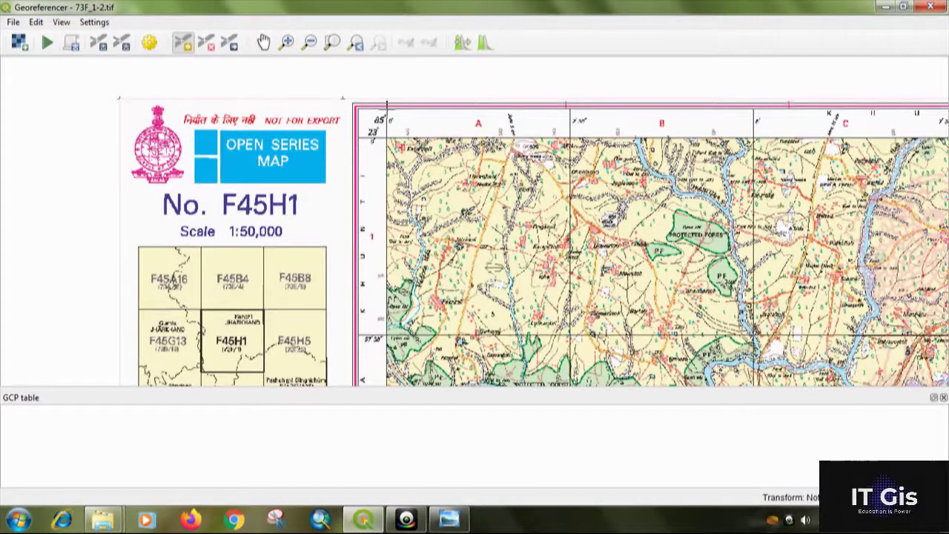
scroll(387, 112, up, 2)
scroll(387, 111, up, 2)
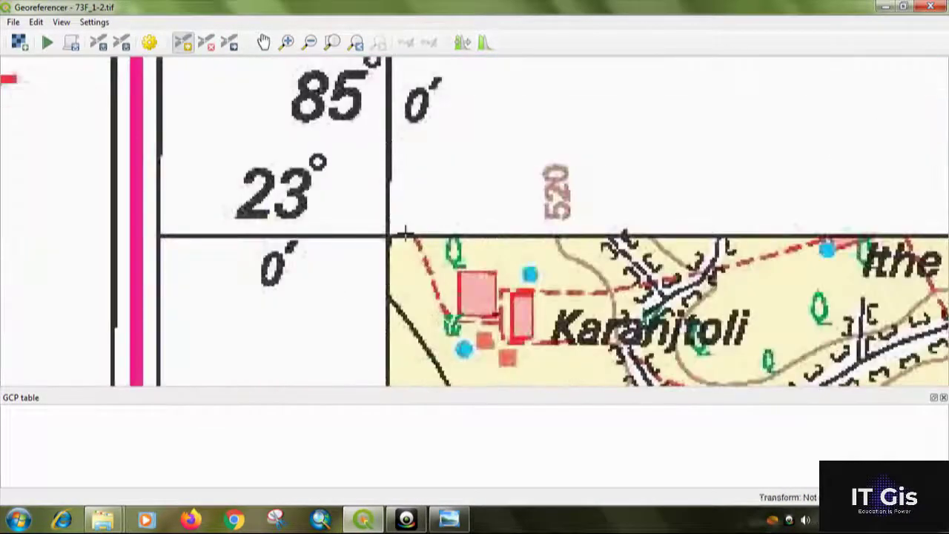
scroll(387, 236, up, 3)
scroll(387, 226, down, 7)
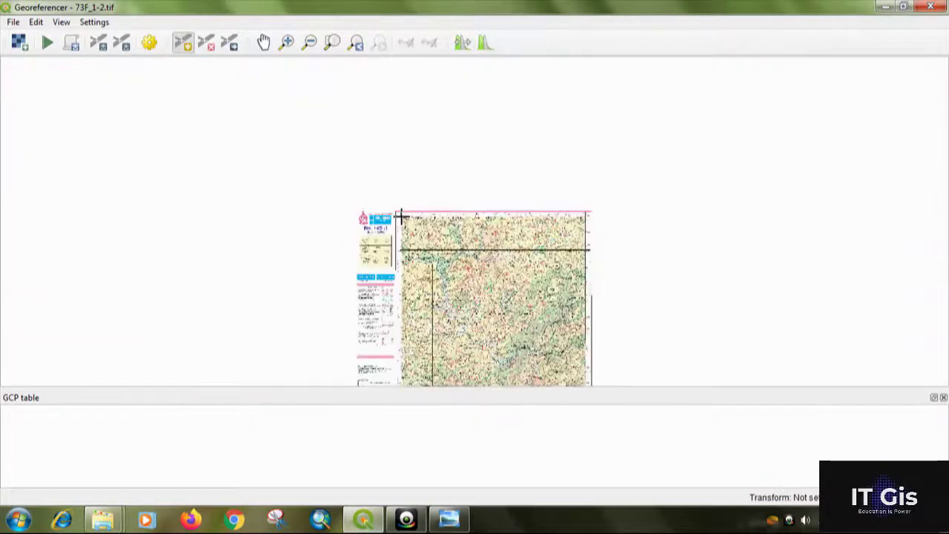
scroll(419, 165, up, 1)
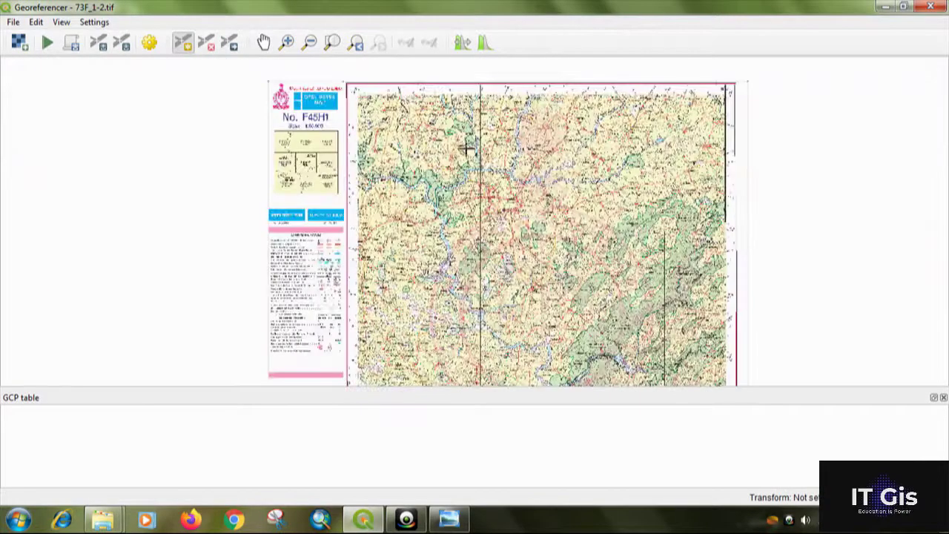
scroll(534, 103, down, 1)
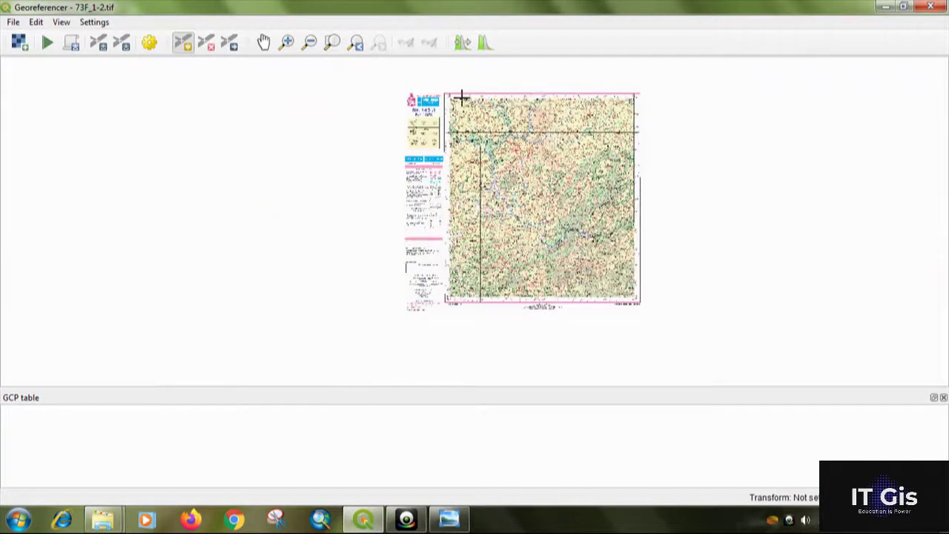
scroll(457, 96, up, 3)
scroll(674, 198, down, 3)
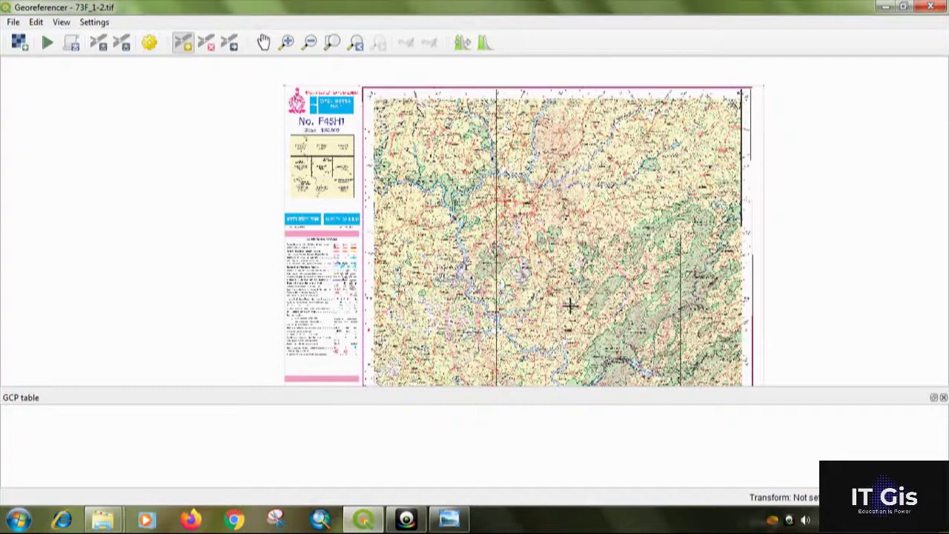
drag(568, 302, 537, 328)
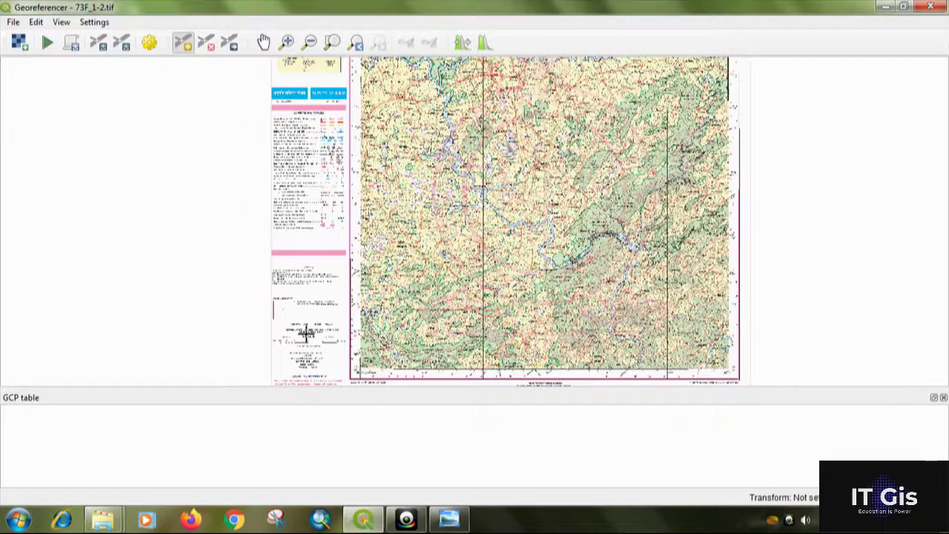
Bring the top edge into view and zoom closely on the 85°0′E, 23°0′N corner crossing.
key(Up)
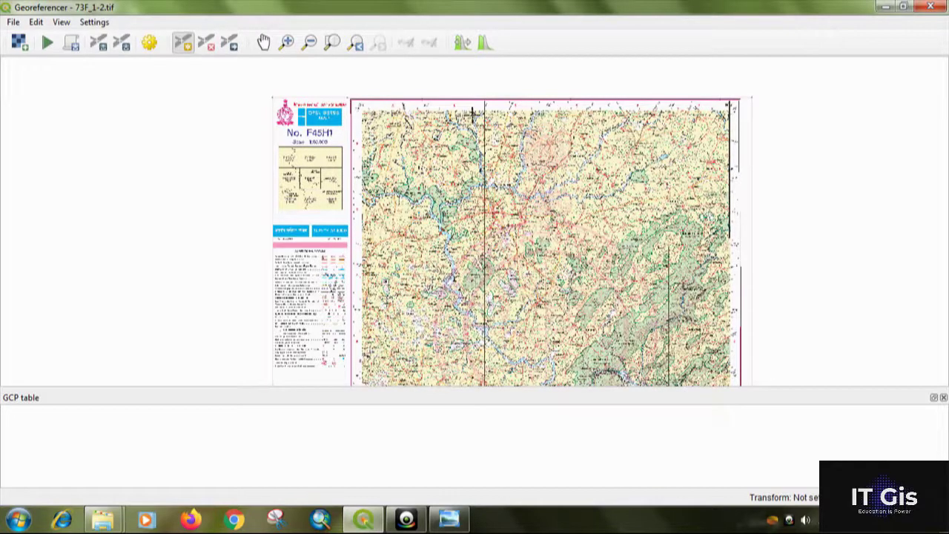
scroll(360, 107, up, 3)
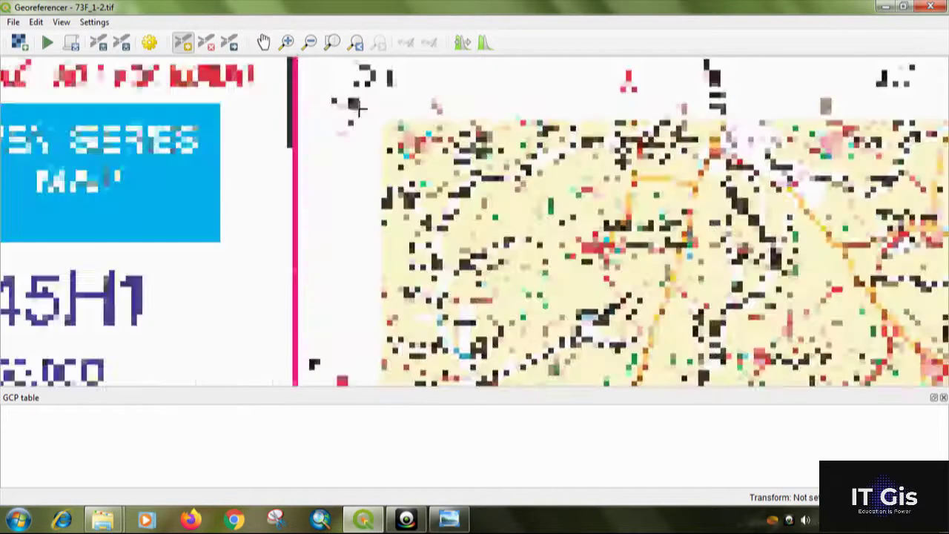
scroll(409, 118, down, 1)
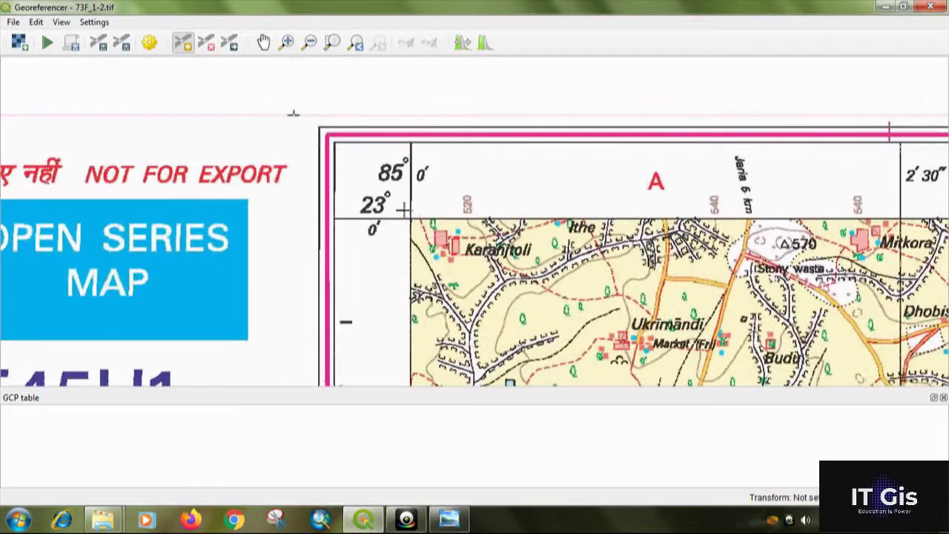
scroll(468, 246, up, 3)
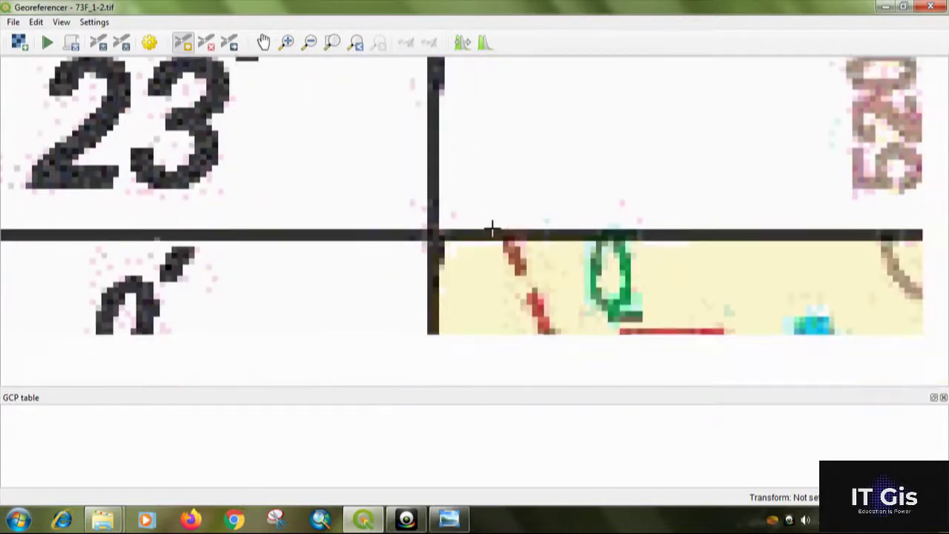
scroll(439, 240, up, 3)
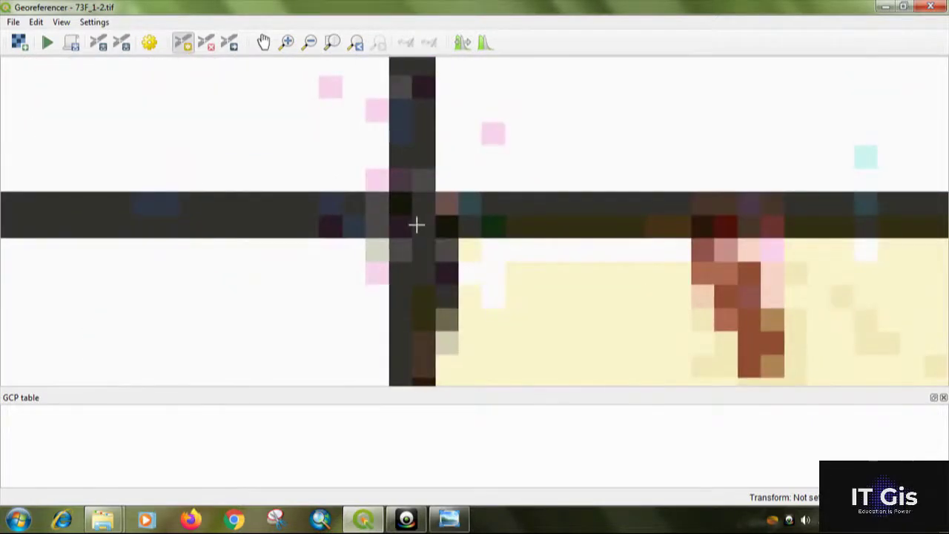
scroll(409, 210, up, 1)
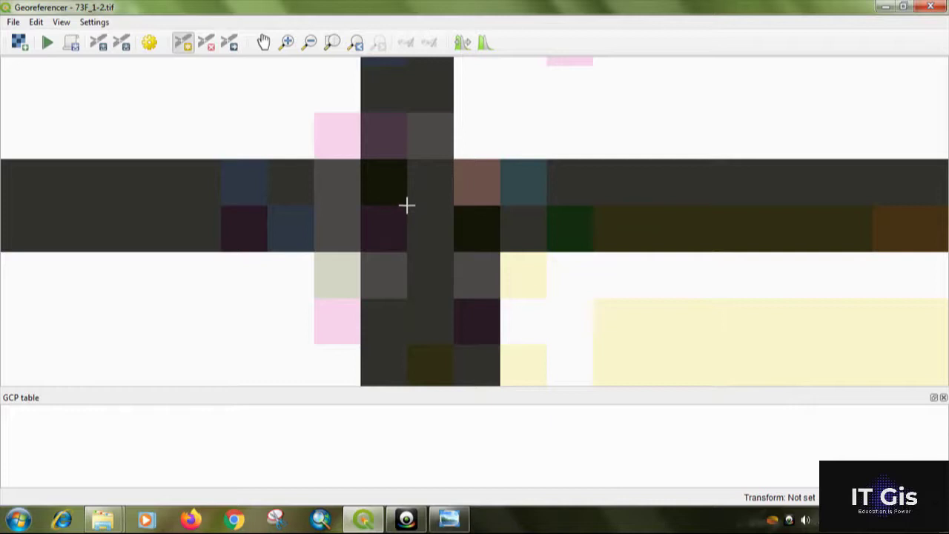
Place the first control point on the top-left corner with X/East 85 and Y/North 23.
click(407, 205)
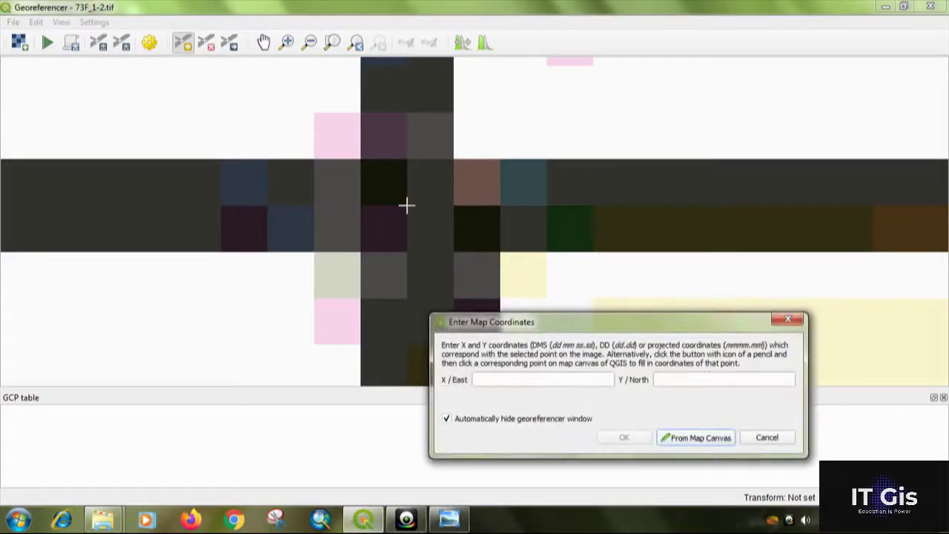
scroll(544, 248, down, 2)
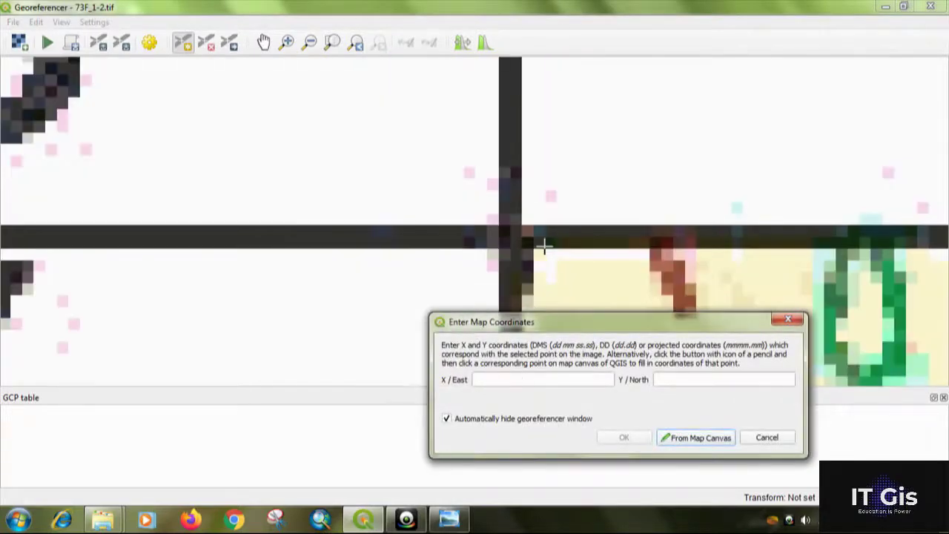
scroll(546, 247, down, 2)
scroll(546, 250, up, 3)
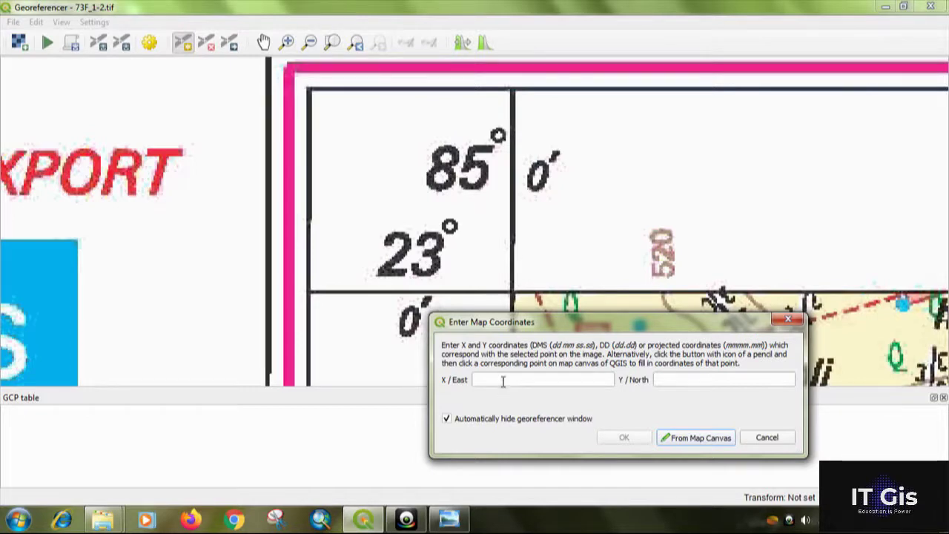
click(503, 378)
text(85)
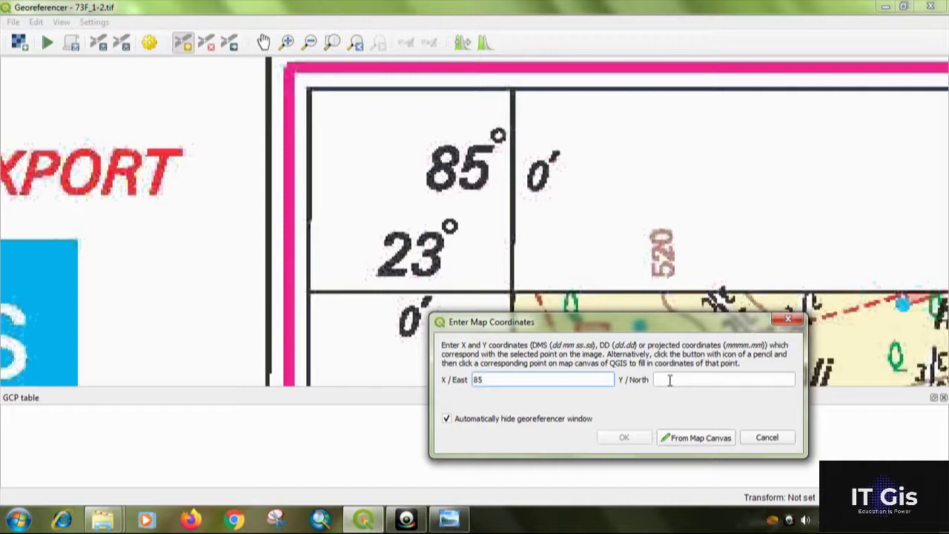
click(669, 381)
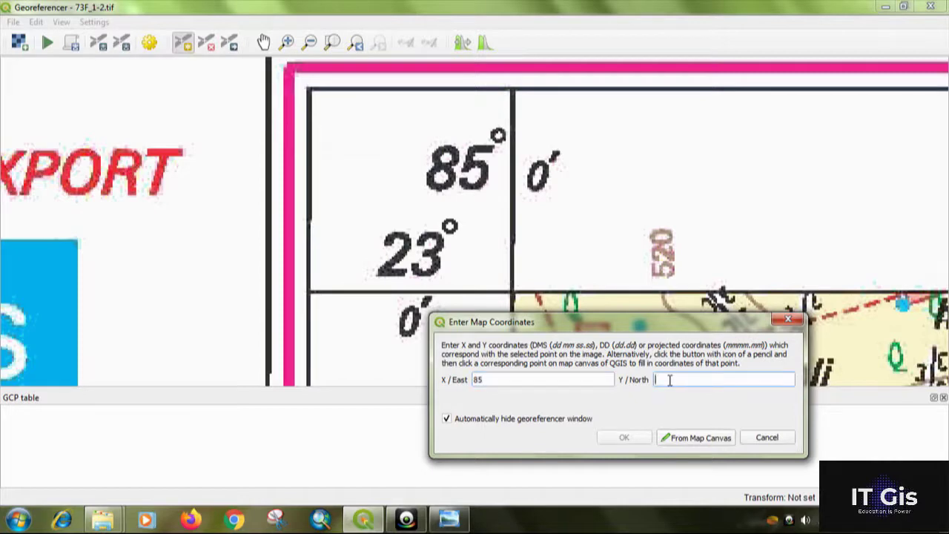
text(23)
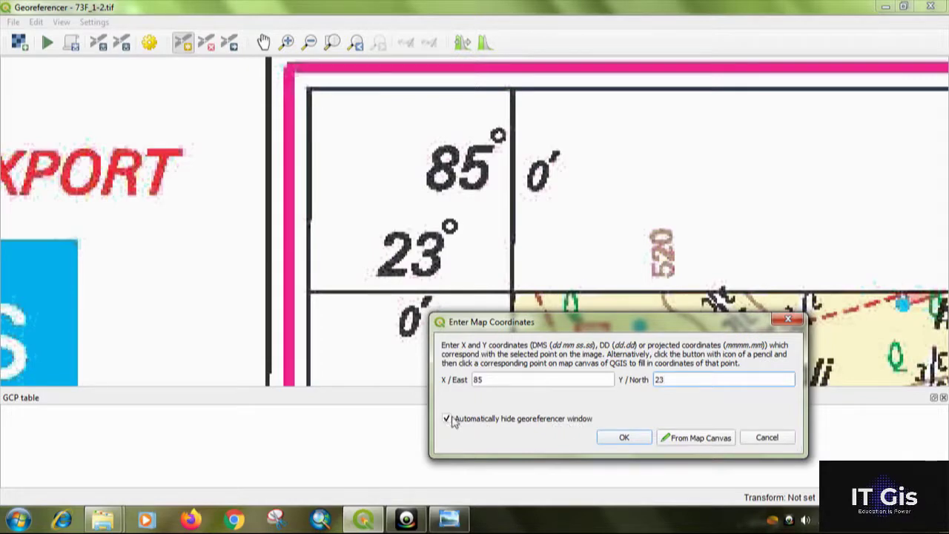
click(618, 443)
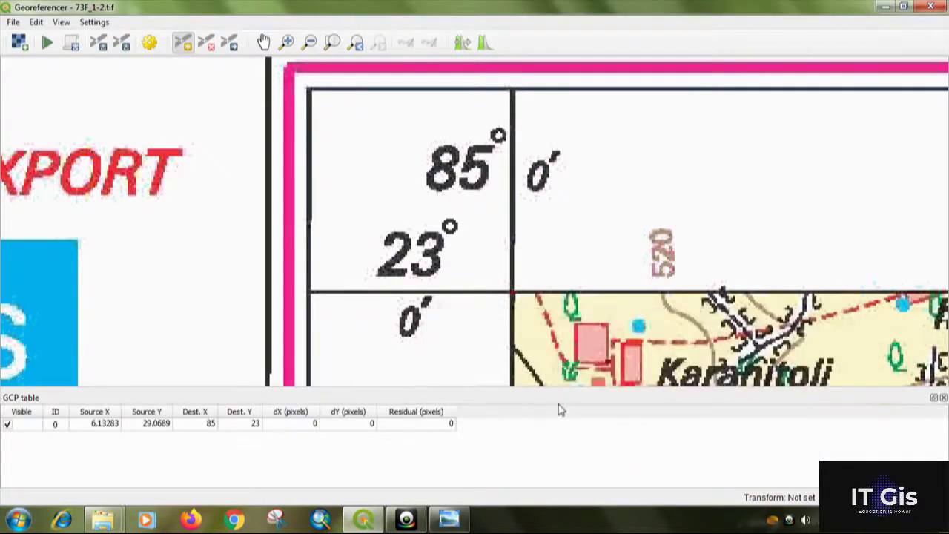
Pan along the top edge and zoom in on the sheet's top-right corner crossing.
scroll(581, 290, down, 5)
scroll(555, 296, up, 5)
scroll(536, 329, up, 5)
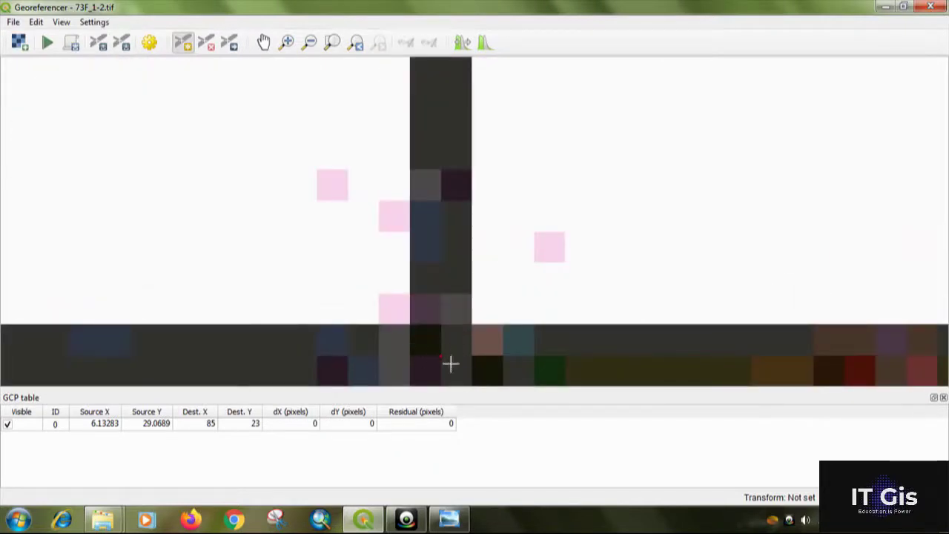
scroll(454, 349, down, 5)
scroll(576, 343, down, 3)
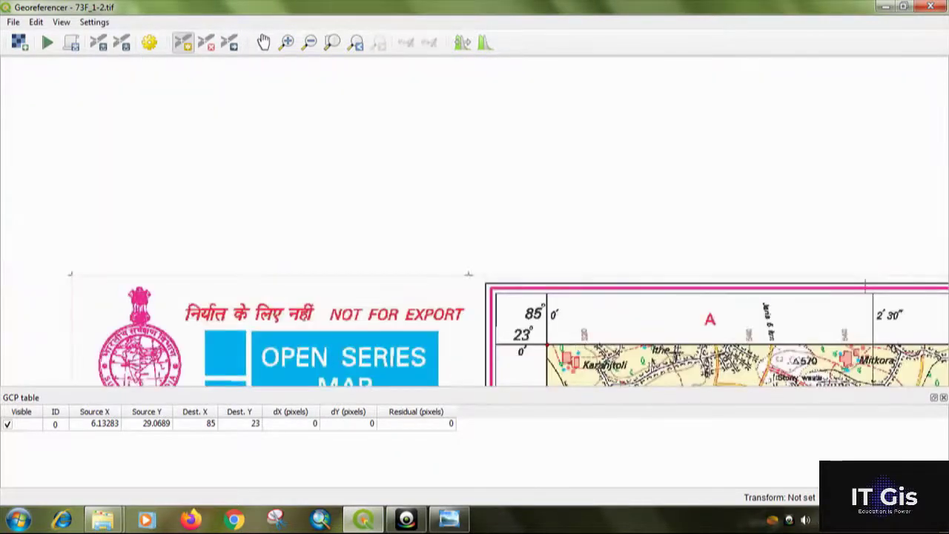
key(Right)
key(Right)
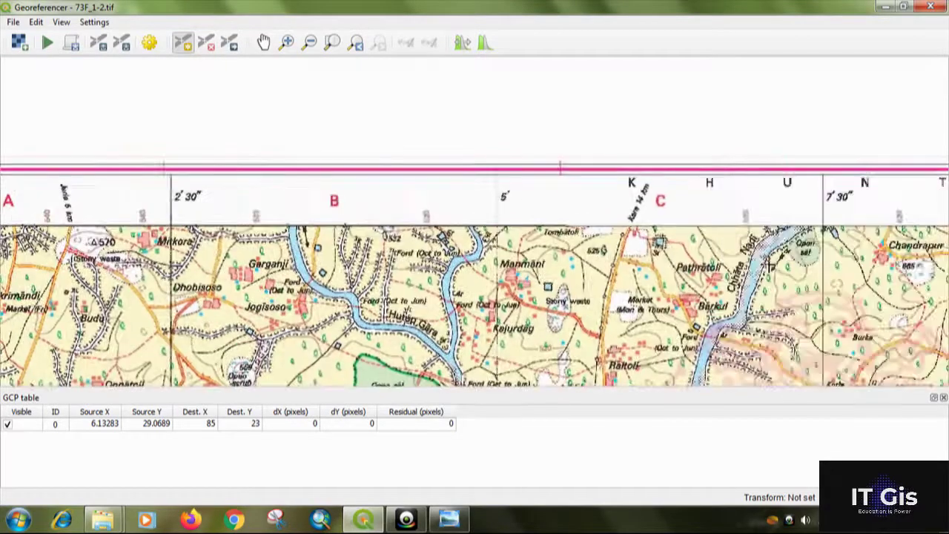
scroll(799, 275, down, 1)
scroll(222, 237, up, 2)
scroll(605, 267, up, 3)
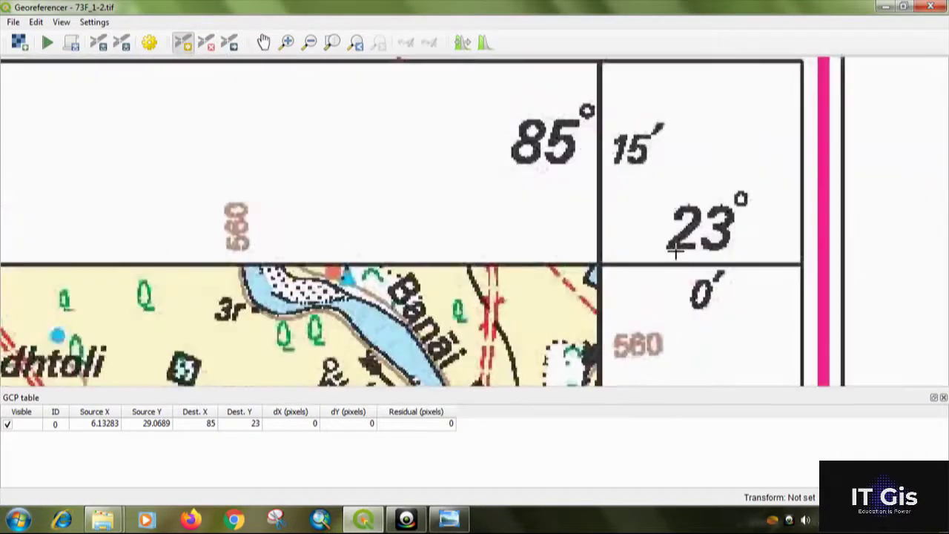
scroll(605, 267, up, 3)
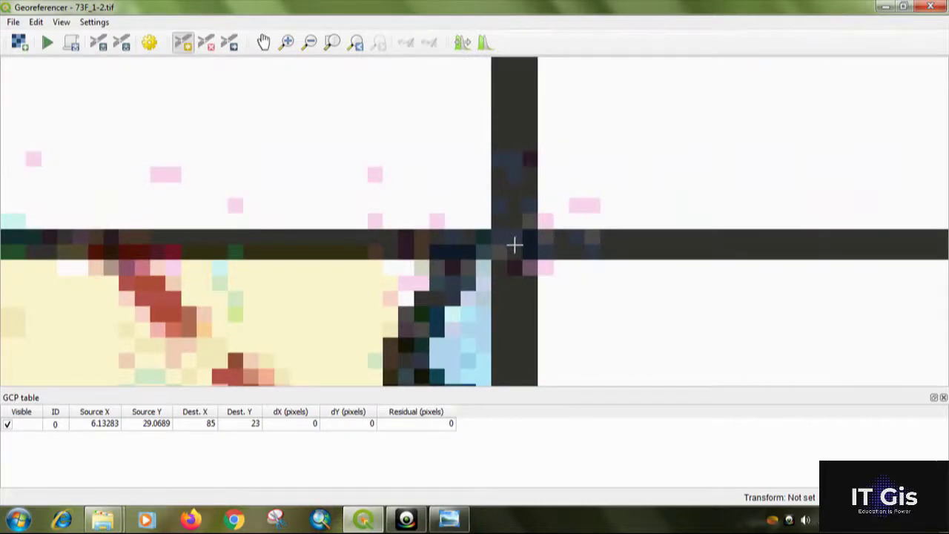
scroll(515, 243, up, 2)
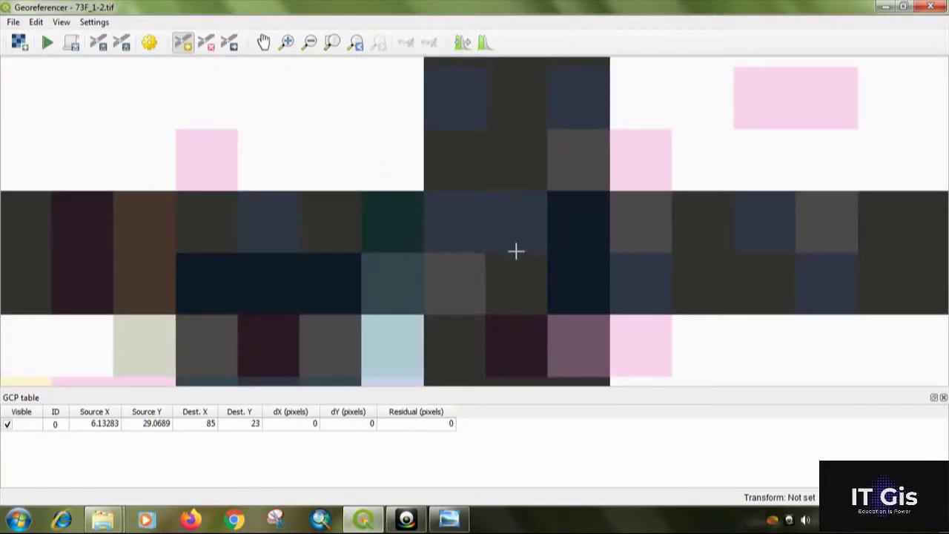
Place a control point there with X/East 85 15 and Y/North 23.
click(516, 252)
scroll(517, 282, down, 5)
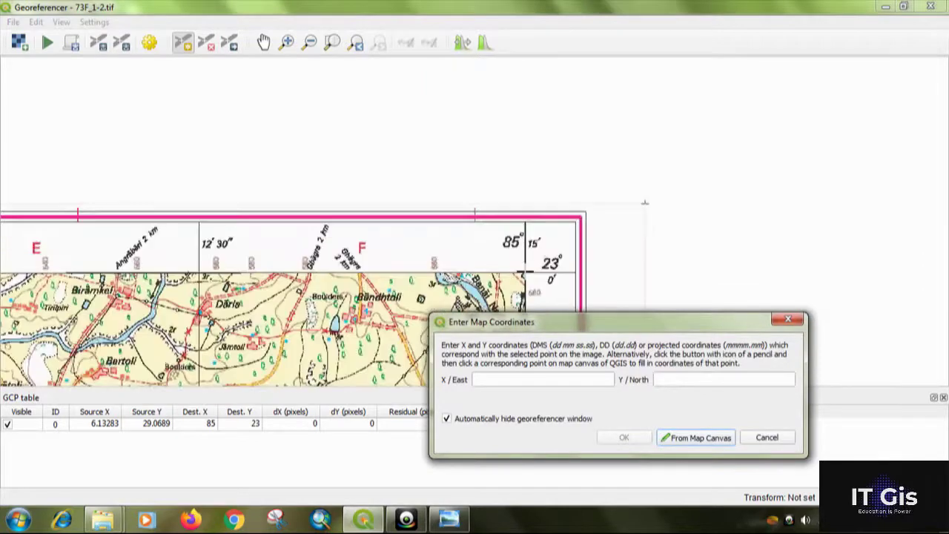
scroll(526, 273, up, 1)
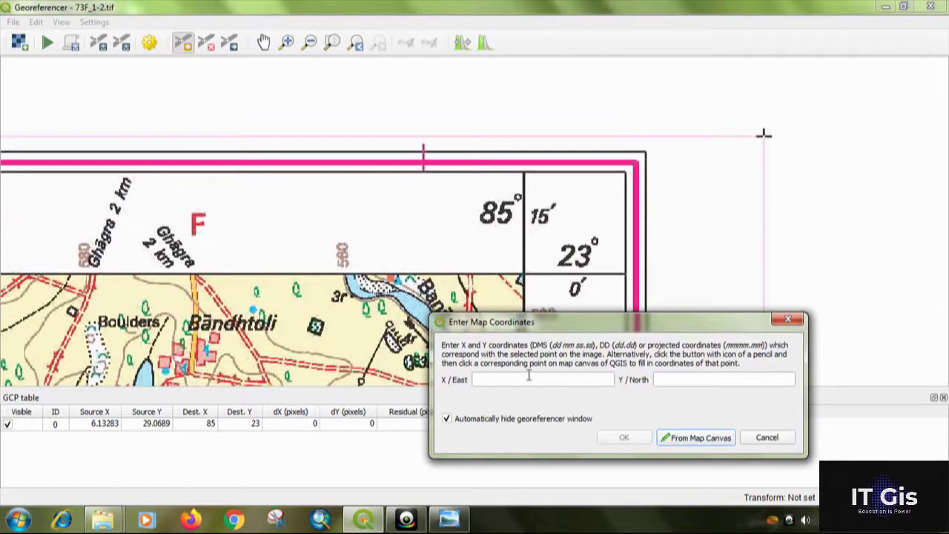
click(529, 375)
text(85 15)
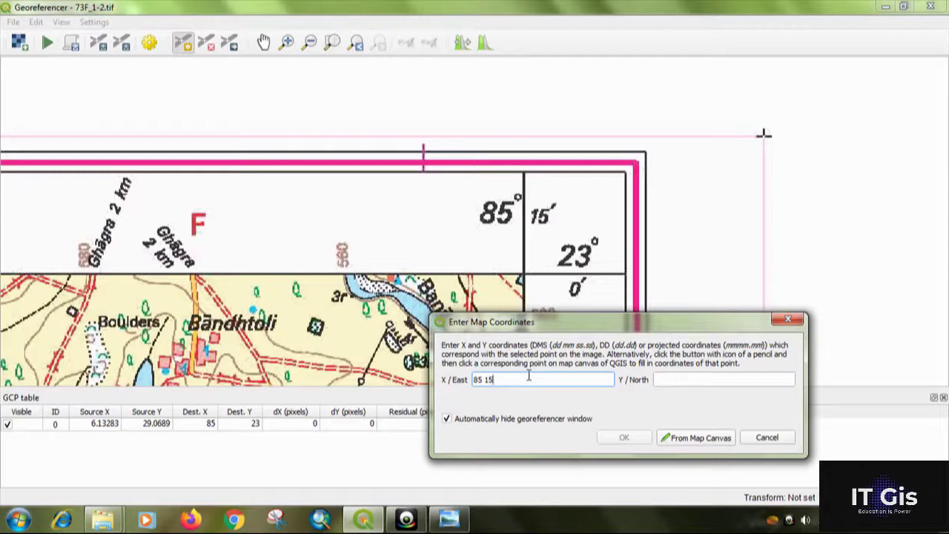
key(Tab)
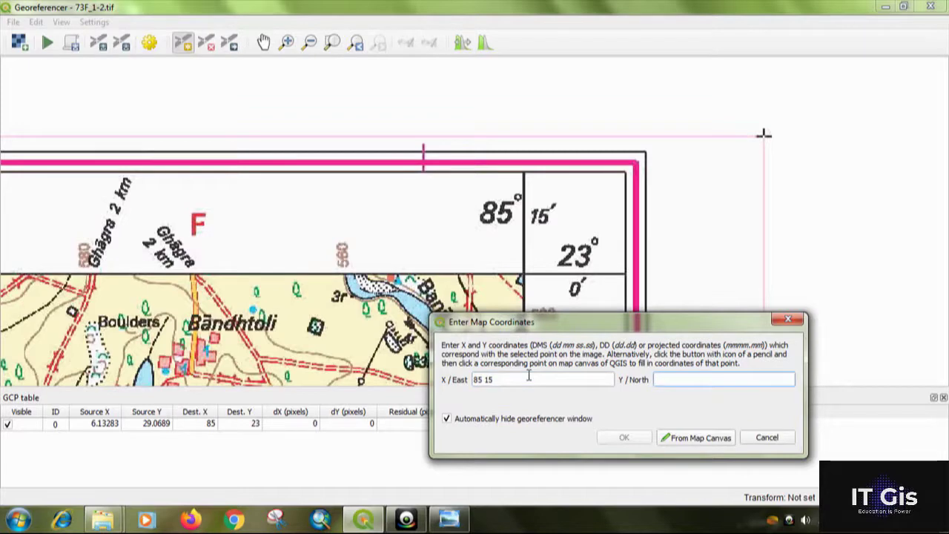
text(23)
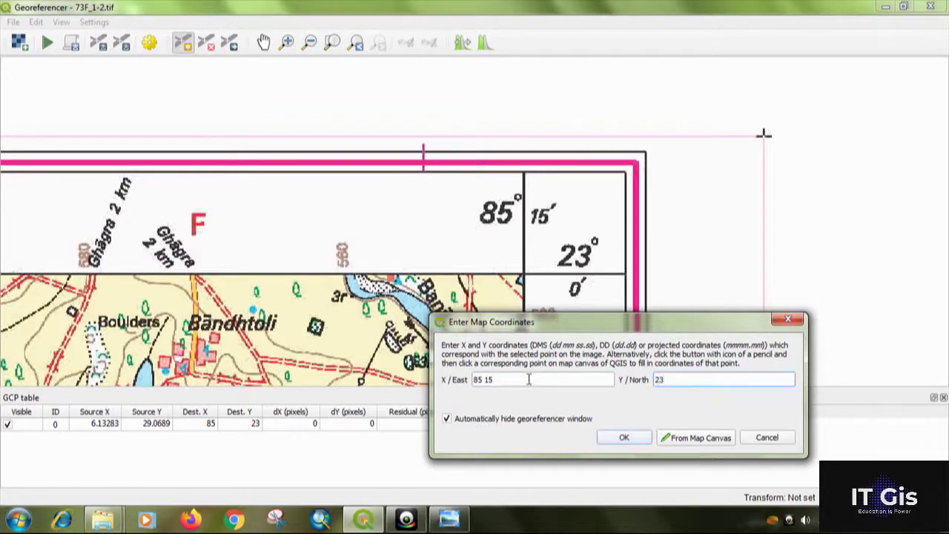
click(625, 438)
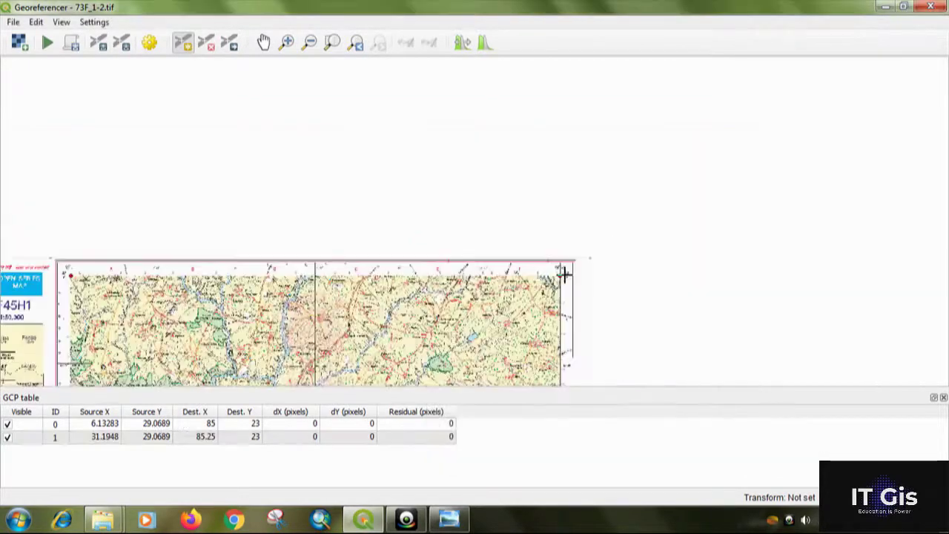
Zoom to the bottom-right corner and add a point with X/East 85 15, Y/North 22 45.
scroll(568, 314, down, 2)
scroll(555, 195, down, 2)
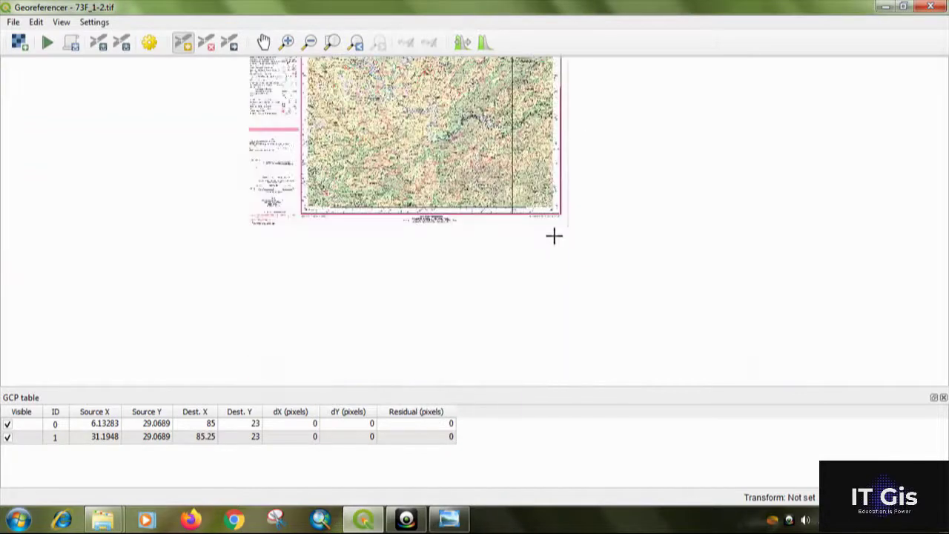
scroll(555, 235, up, 5)
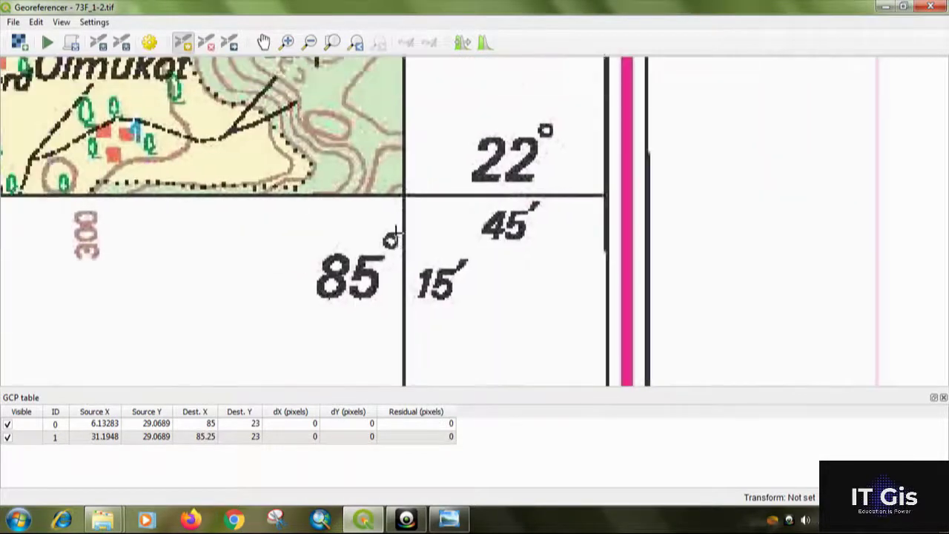
scroll(400, 196, up, 2)
scroll(387, 176, up, 4)
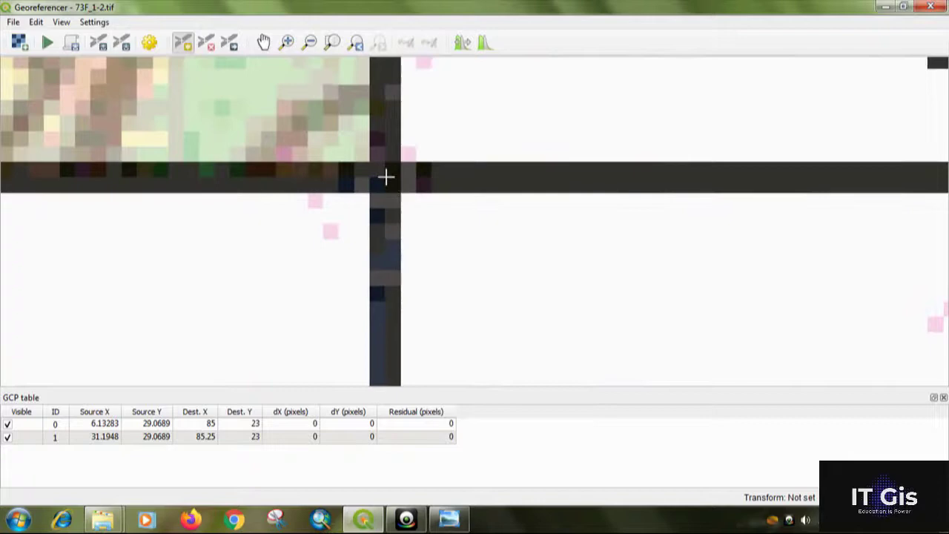
scroll(386, 176, up, 2)
click(377, 181)
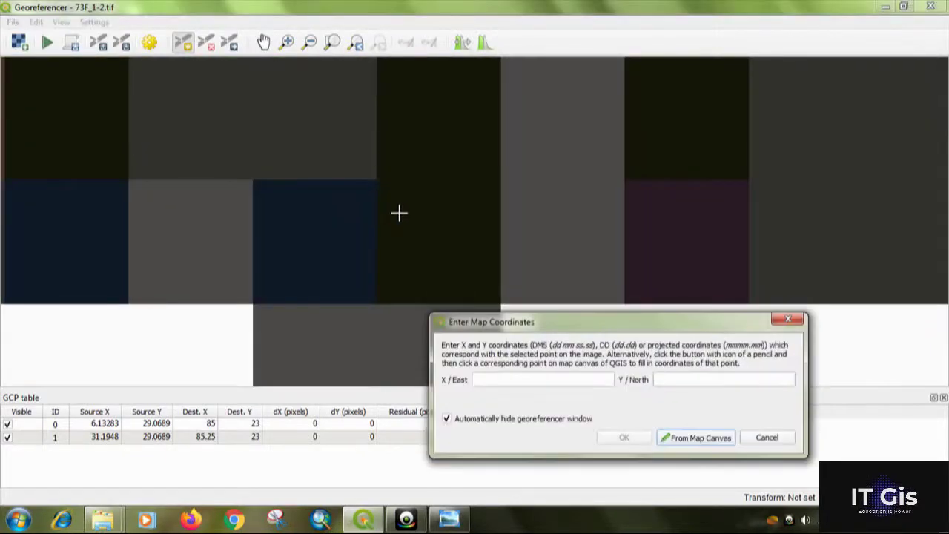
click(549, 376)
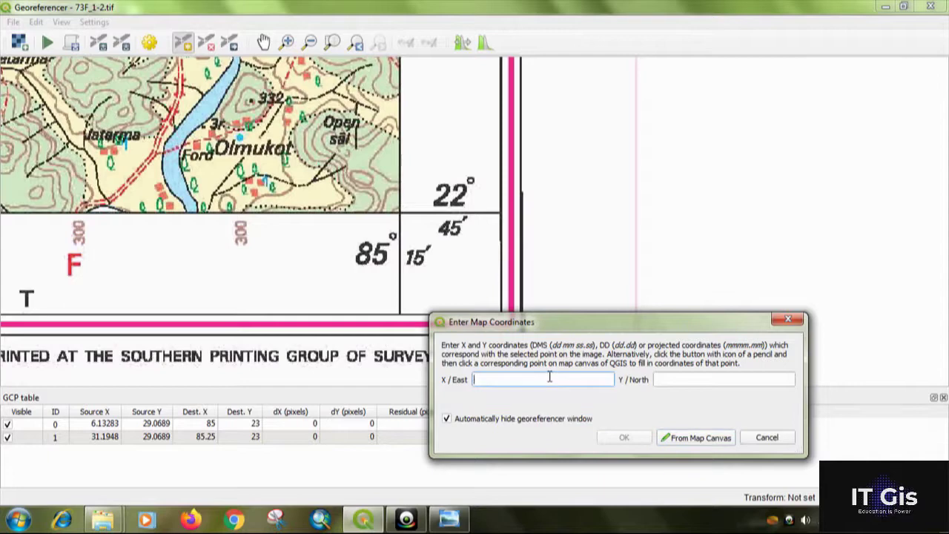
text(85 15)
key(Tab)
text(22)
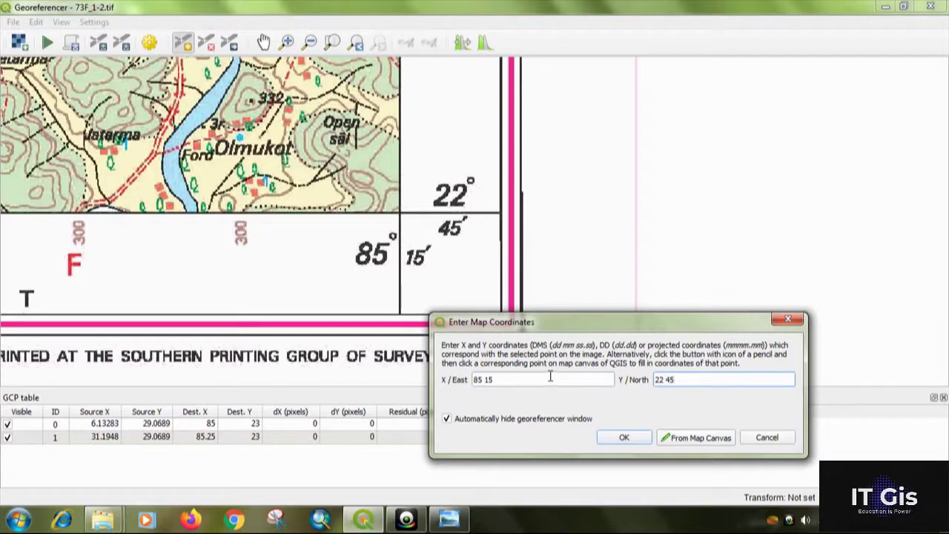
click(621, 438)
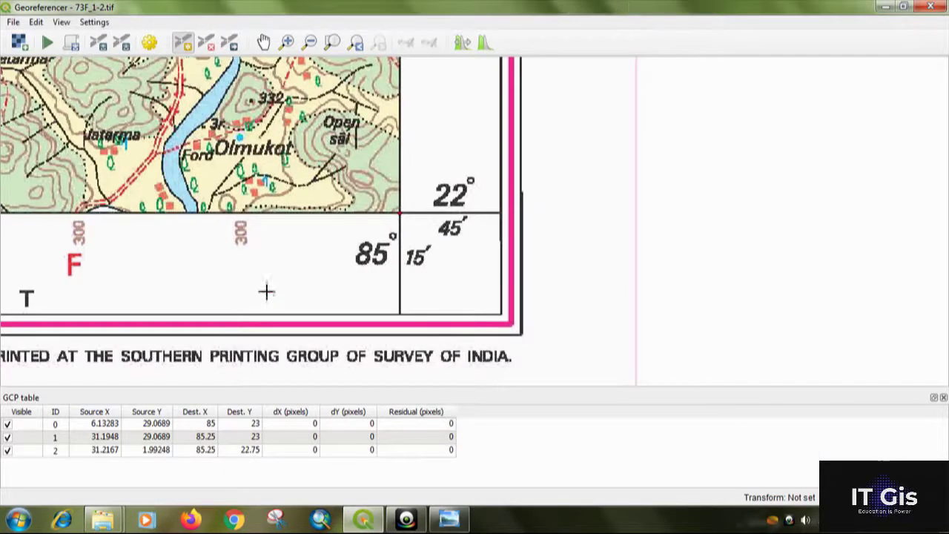
Zoom to the bottom-left corner and add a point with X/East 85, Y/North 22 45.
scroll(620, 220, down, 5)
scroll(519, 229, up, 5)
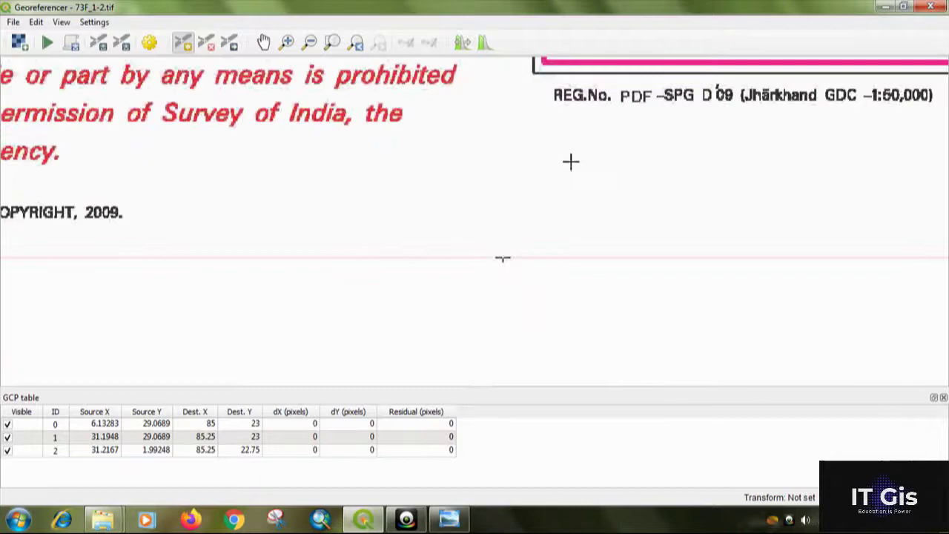
scroll(525, 144, down, 1)
scroll(459, 171, down, 2)
scroll(461, 167, up, 10)
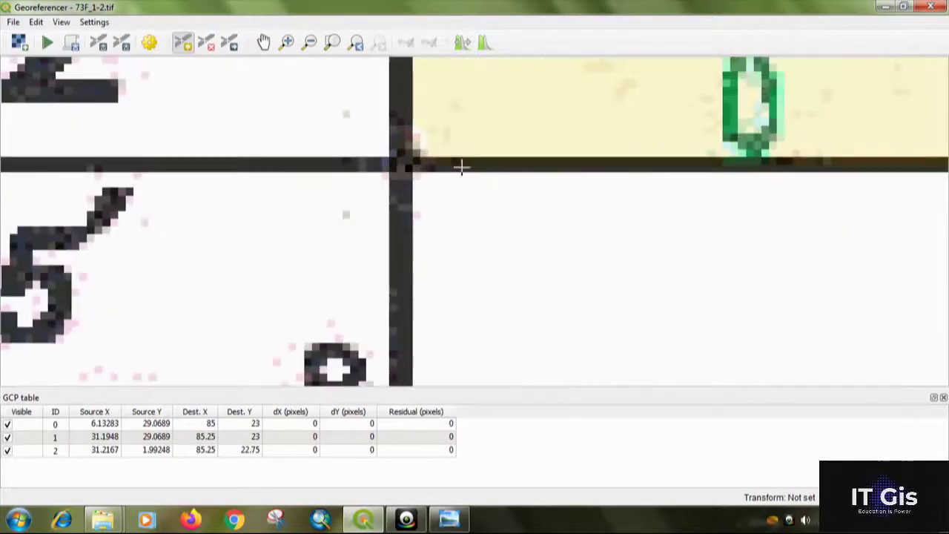
scroll(400, 157, up, 5)
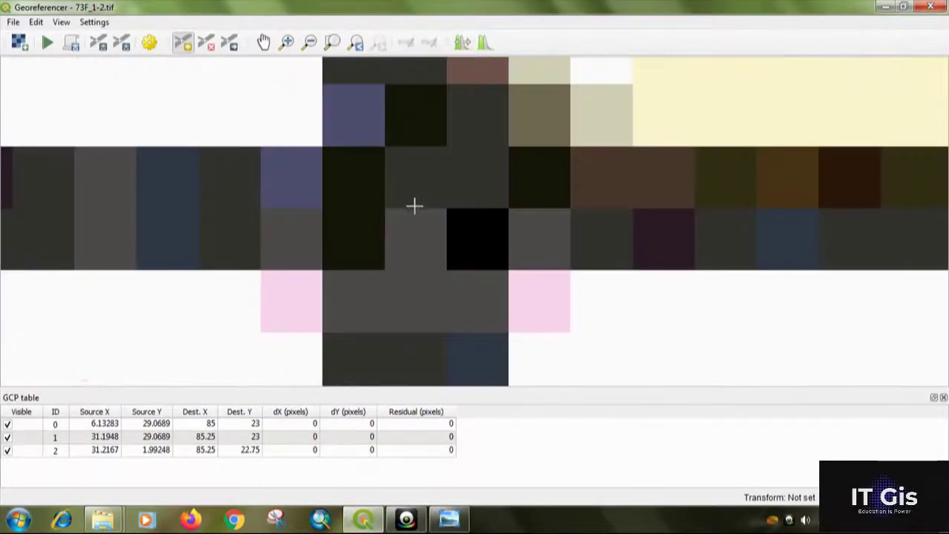
click(413, 206)
scroll(477, 208, down, 5)
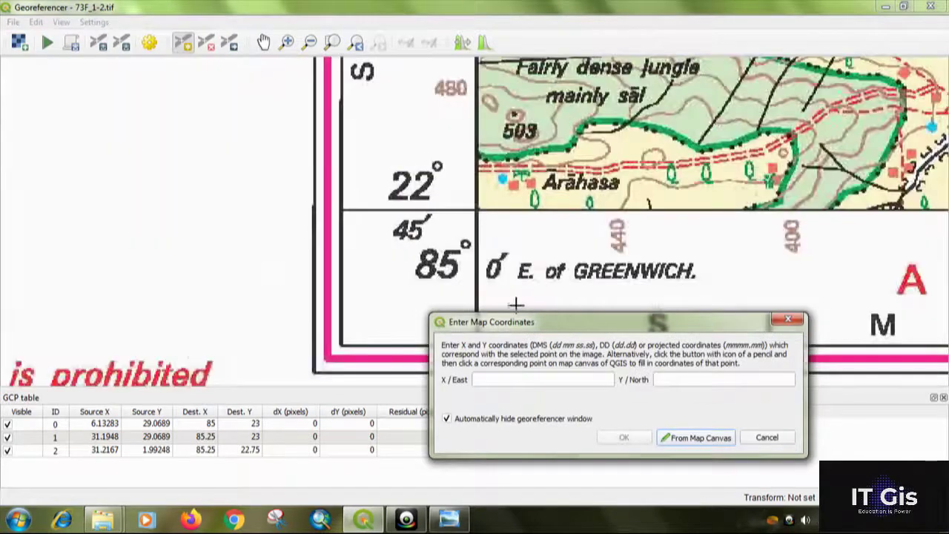
click(519, 382)
text(85)
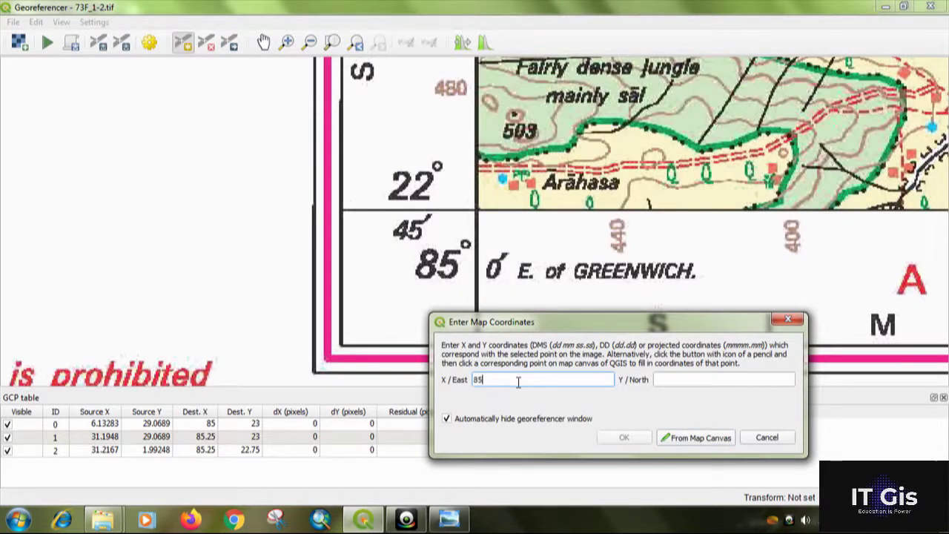
key(Tab)
text(22)
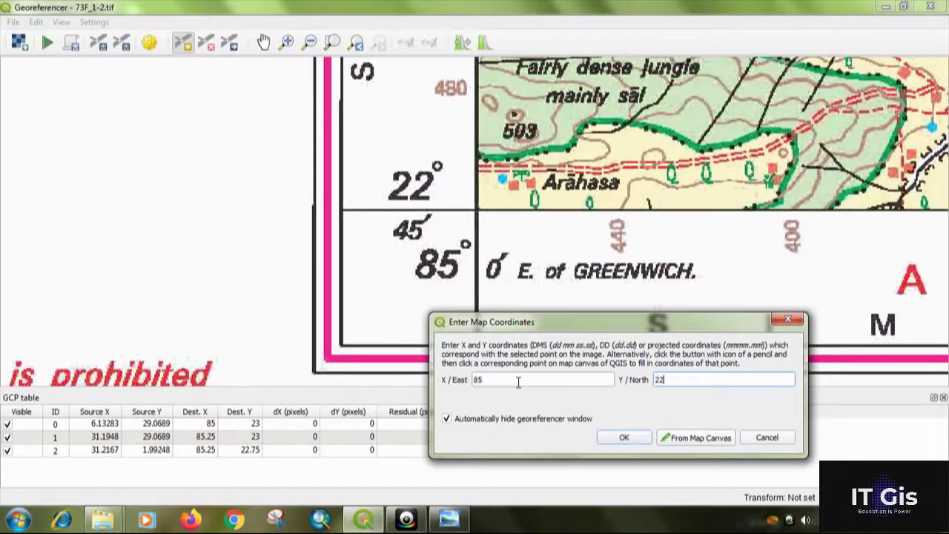
text( 45)
click(623, 438)
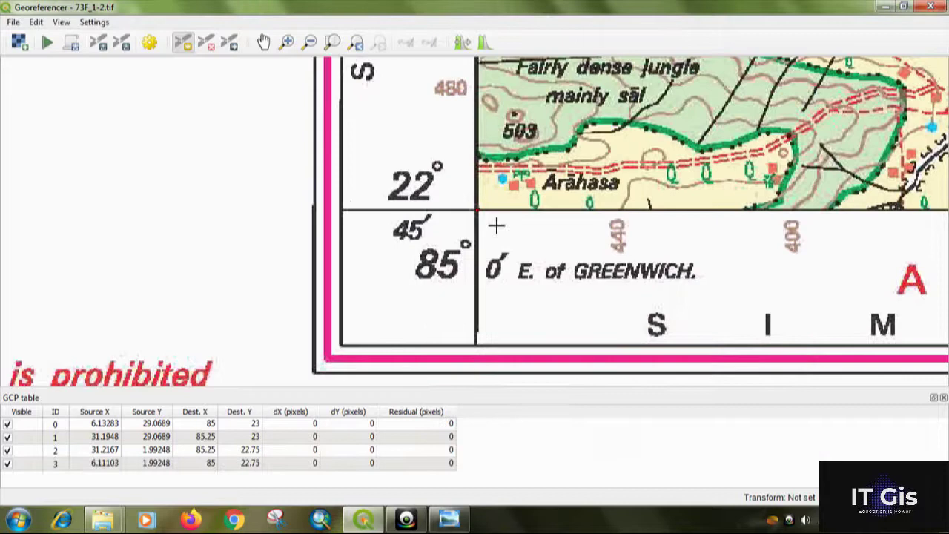
Remove control point 3 from the GCP table via its right-click menu.
scroll(498, 221, down, 2)
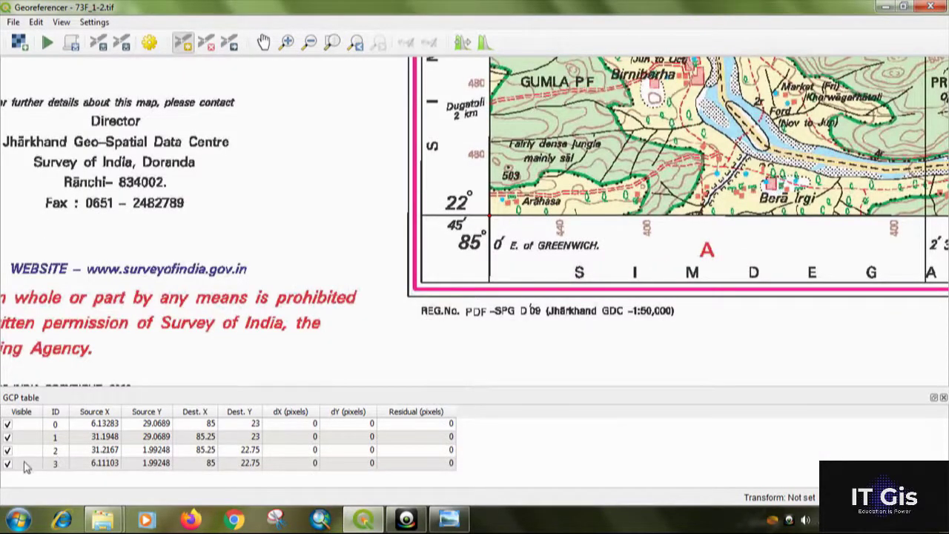
right_click(22, 464)
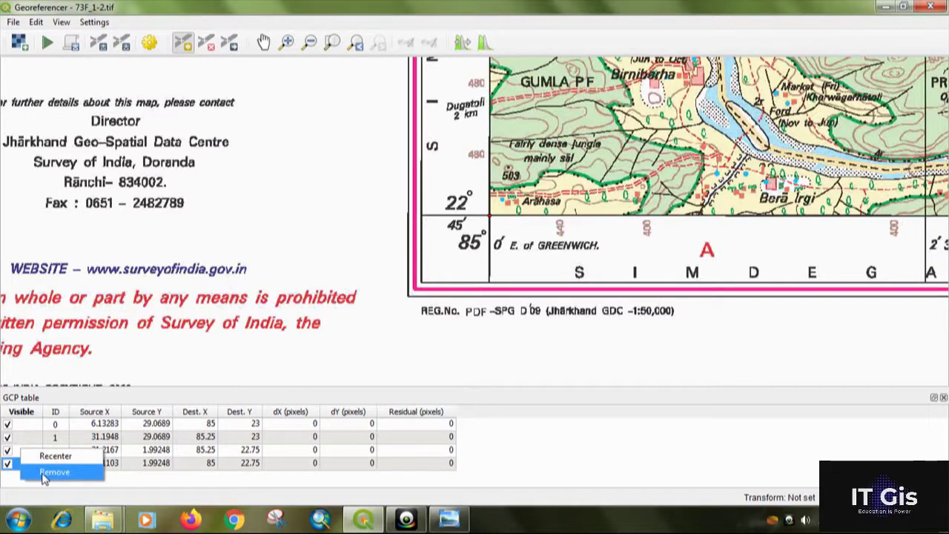
click(43, 474)
Re-place control point 3 on the bottom-left map corner with destination 85° E, 22°45′ N.
scroll(492, 226, up, 1)
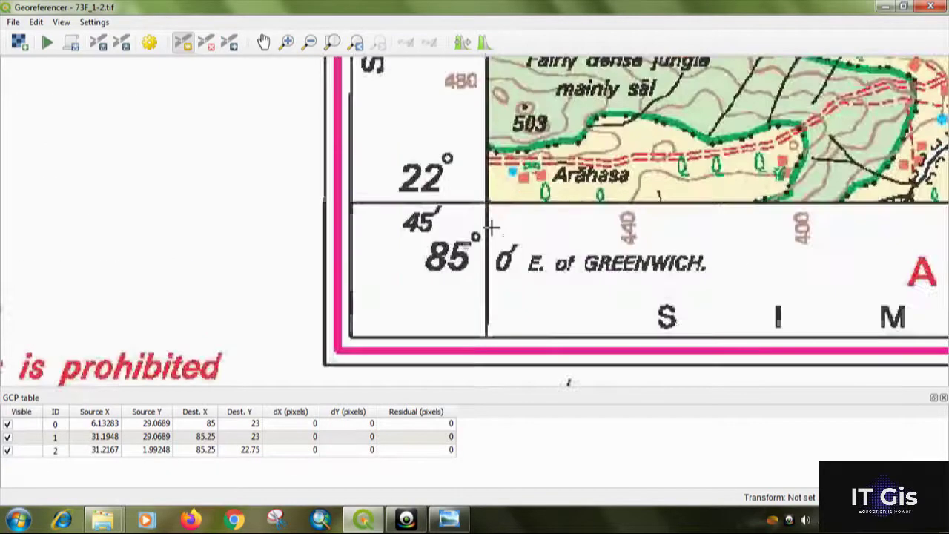
scroll(482, 211, up, 1)
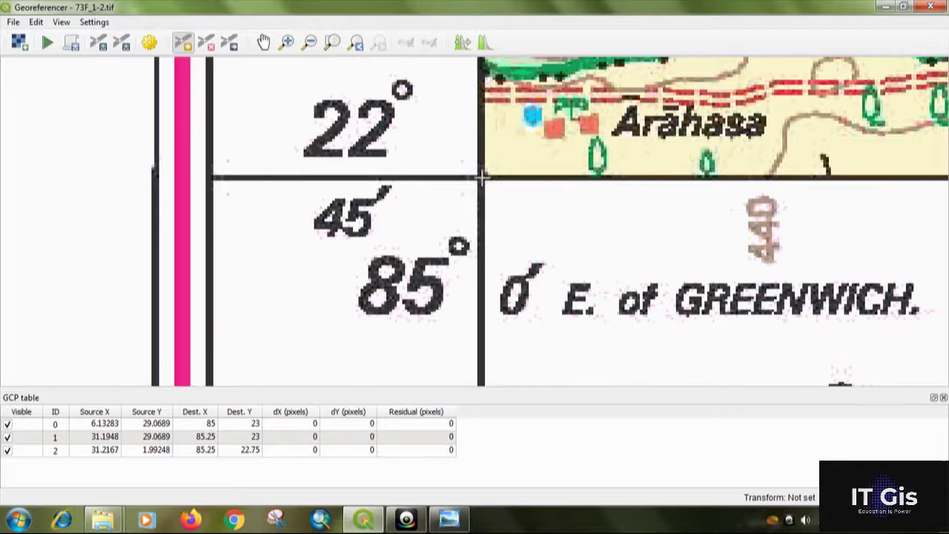
scroll(480, 177, up, 1)
scroll(483, 180, up, 1)
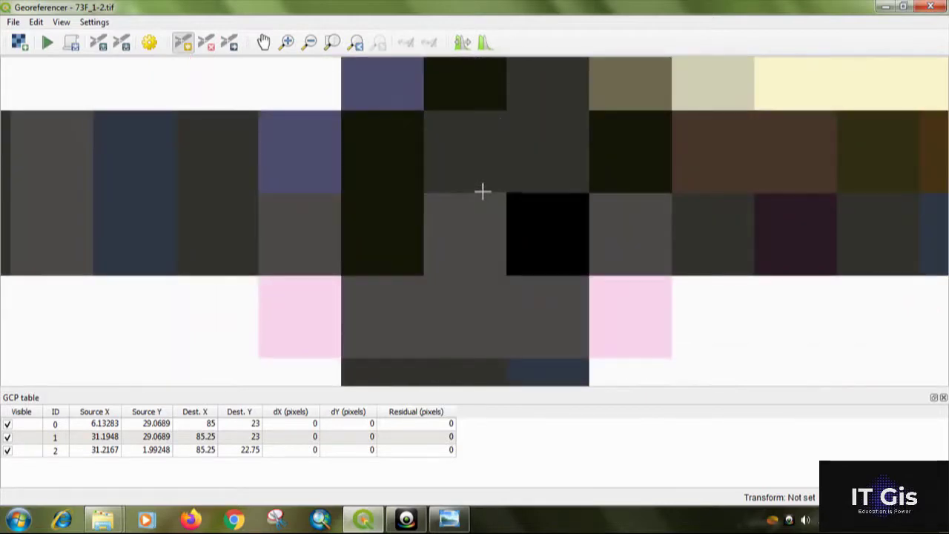
click(469, 192)
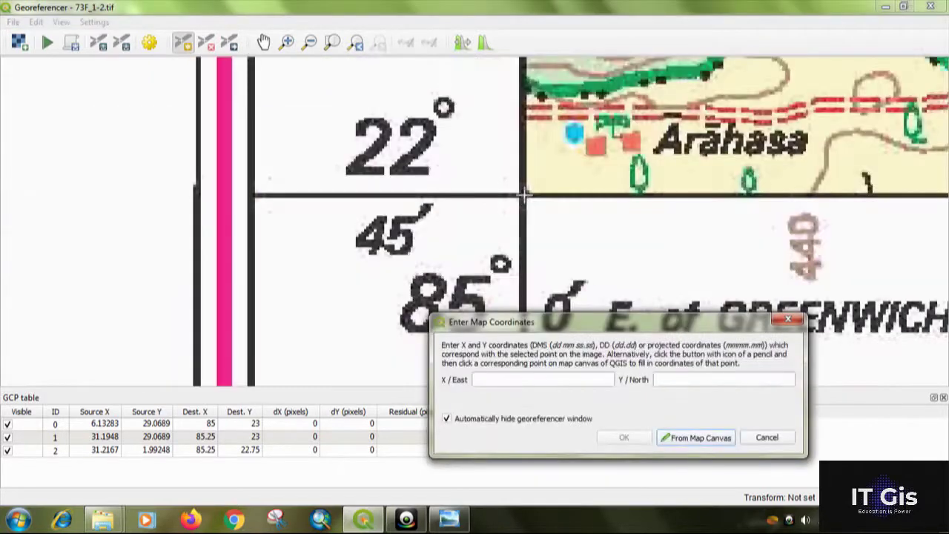
drag(545, 329, 540, 295)
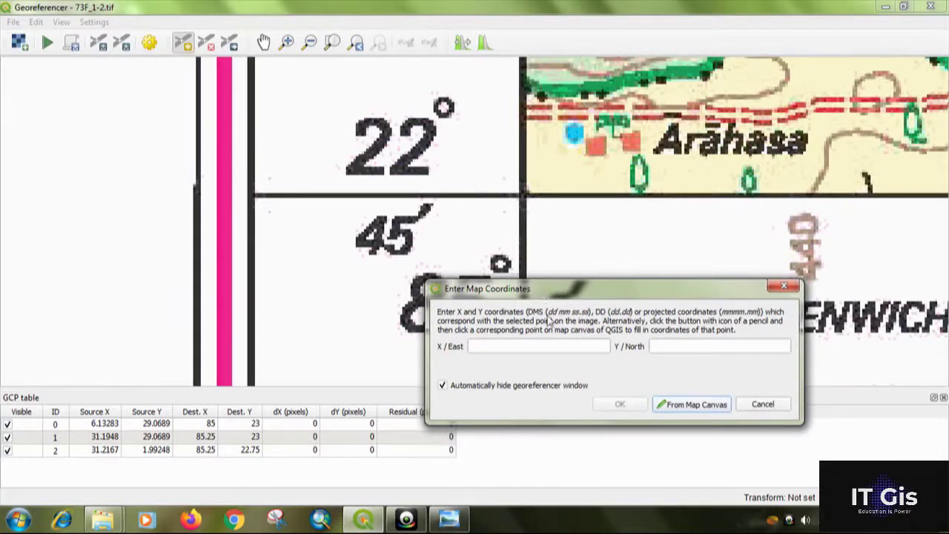
scroll(541, 236, down, 5)
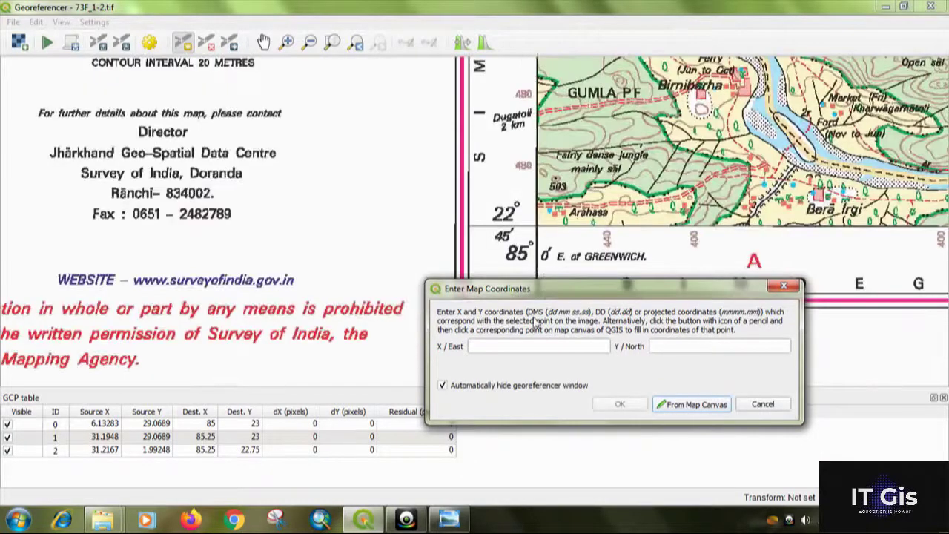
click(538, 344)
text(85)
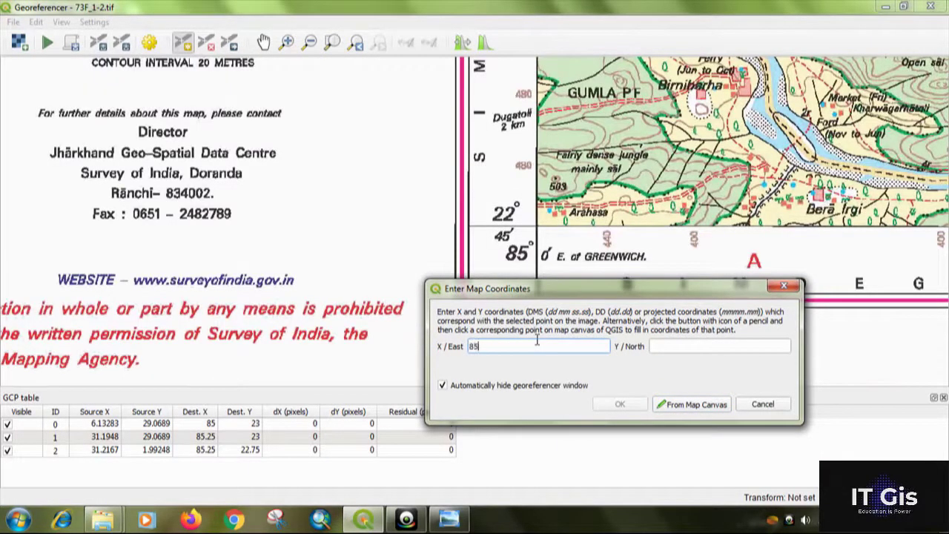
key(Tab)
text(2)
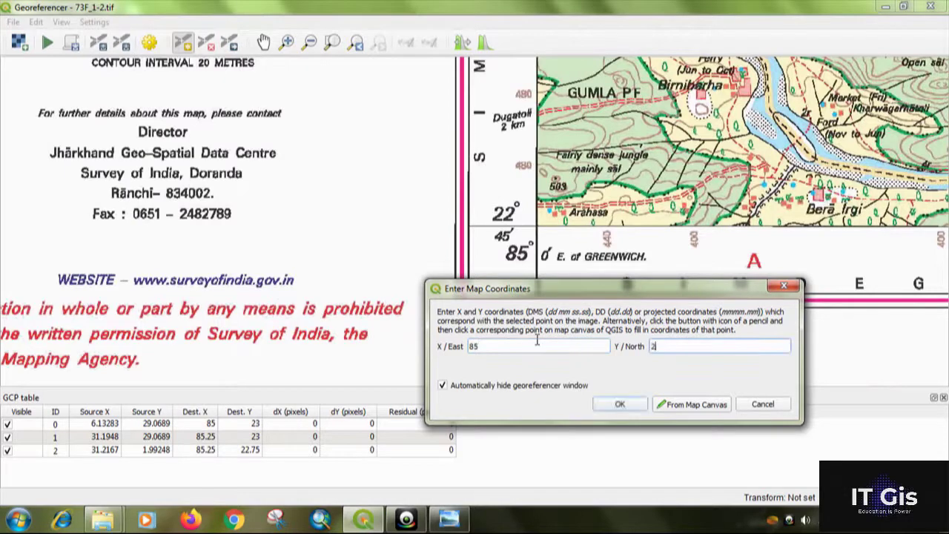
text(2 45)
click(619, 404)
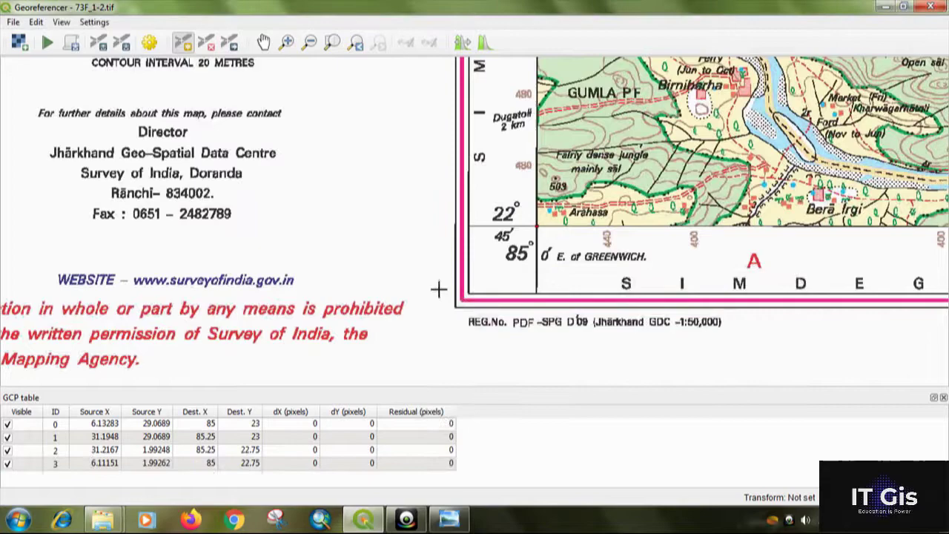
scroll(438, 288, down, 3)
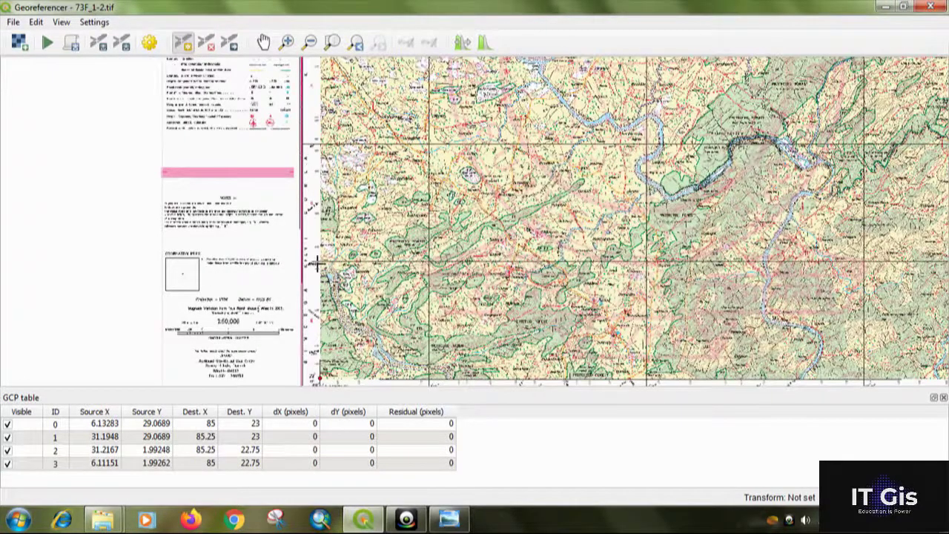
scroll(317, 264, up, 1)
scroll(399, 318, up, 3)
scroll(399, 319, down, 3)
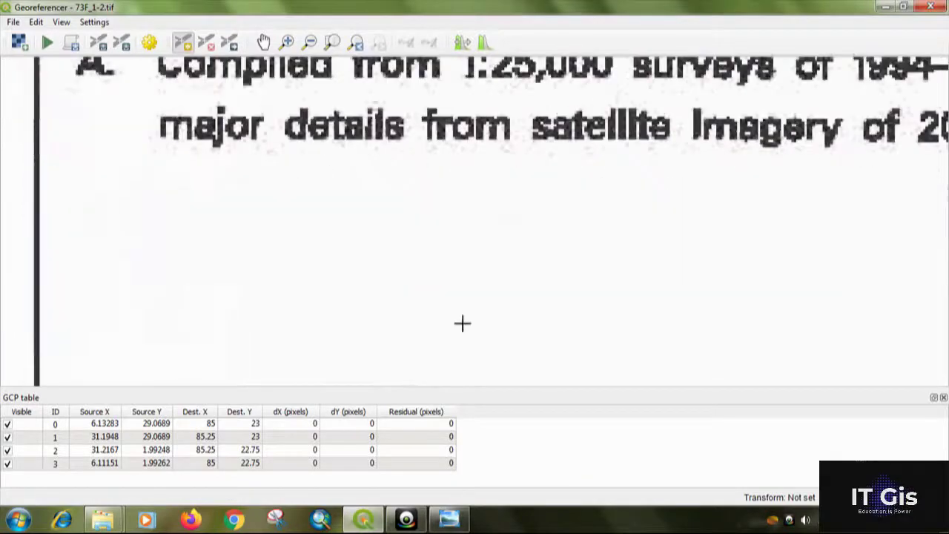
scroll(423, 223, up, 3)
drag(438, 234, 274, 238)
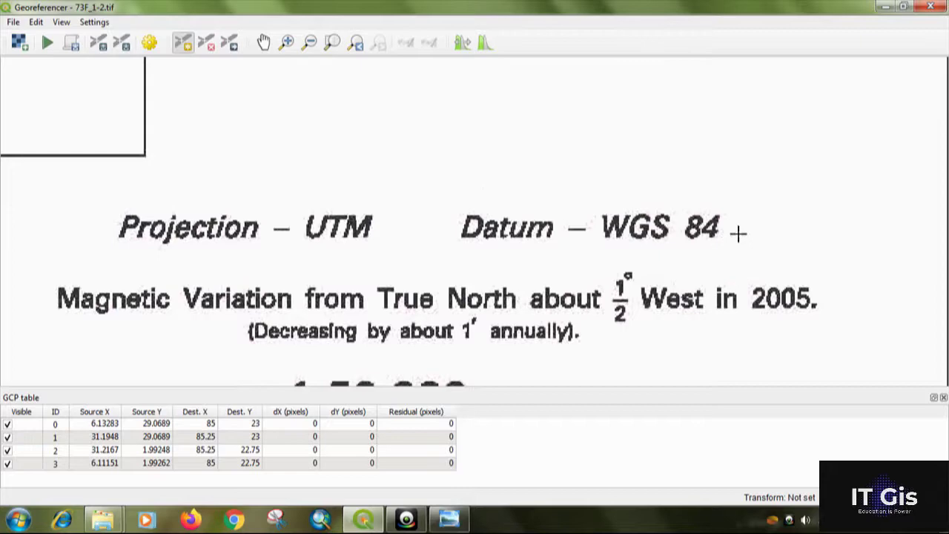
scroll(712, 210, down, 3)
scroll(753, 199, down, 2)
scroll(754, 199, up, 2)
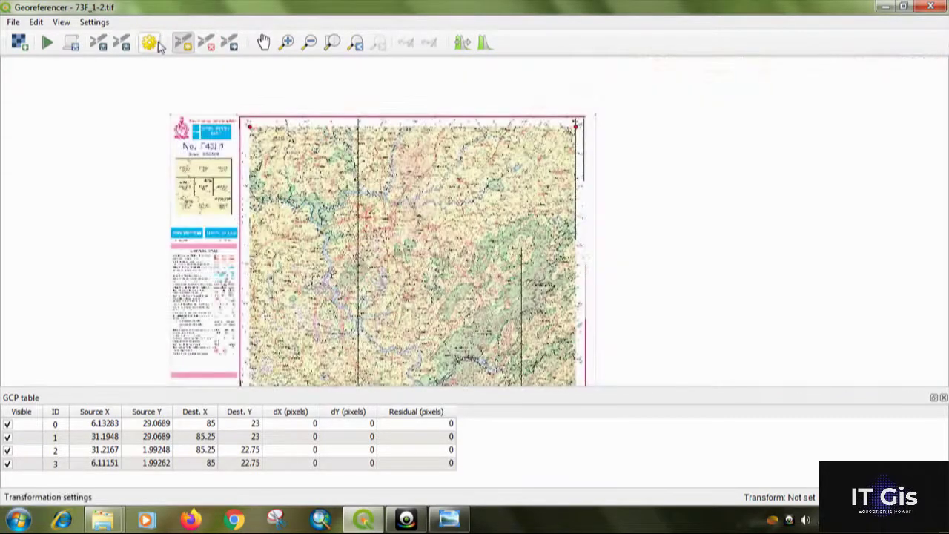
Set the georeferencing transformation type to Polynomial 1 in Transformation Settings.
click(156, 46)
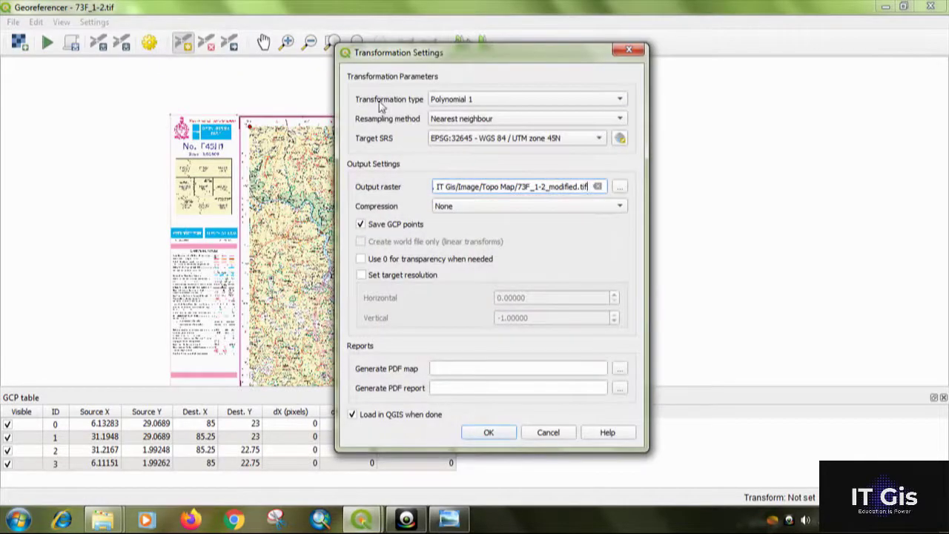
click(449, 103)
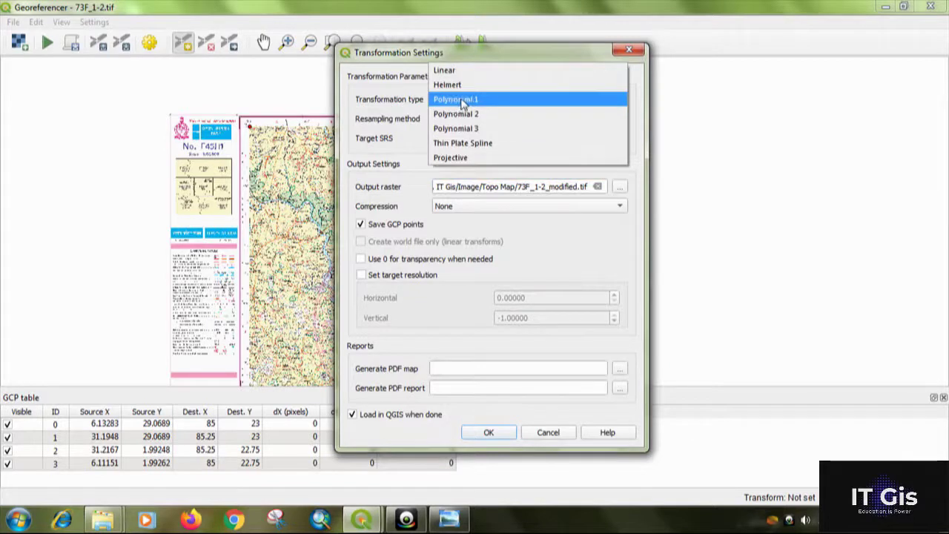
click(462, 99)
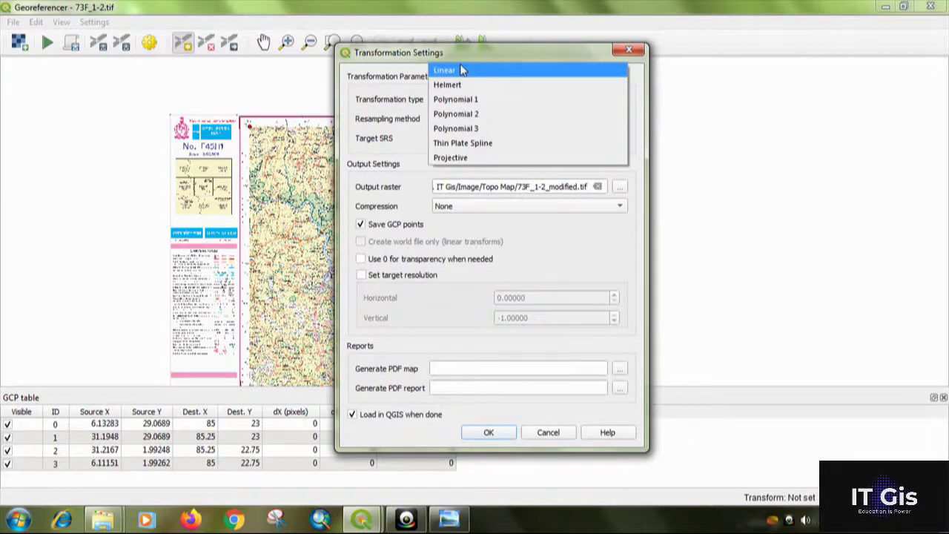
click(439, 99)
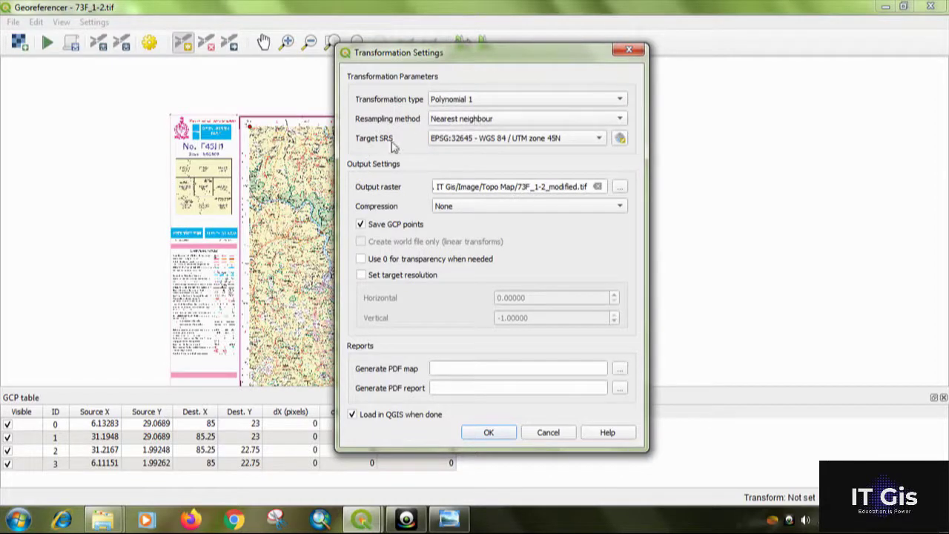
click(620, 138)
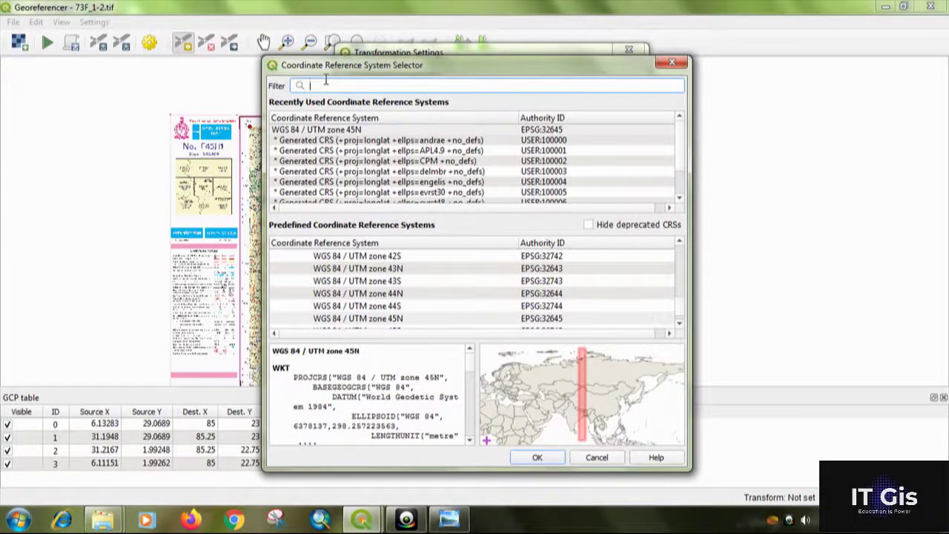
Filter the CRS list for 'WGS 84' and pick EPSG:4326 as the target system.
text(WGS)
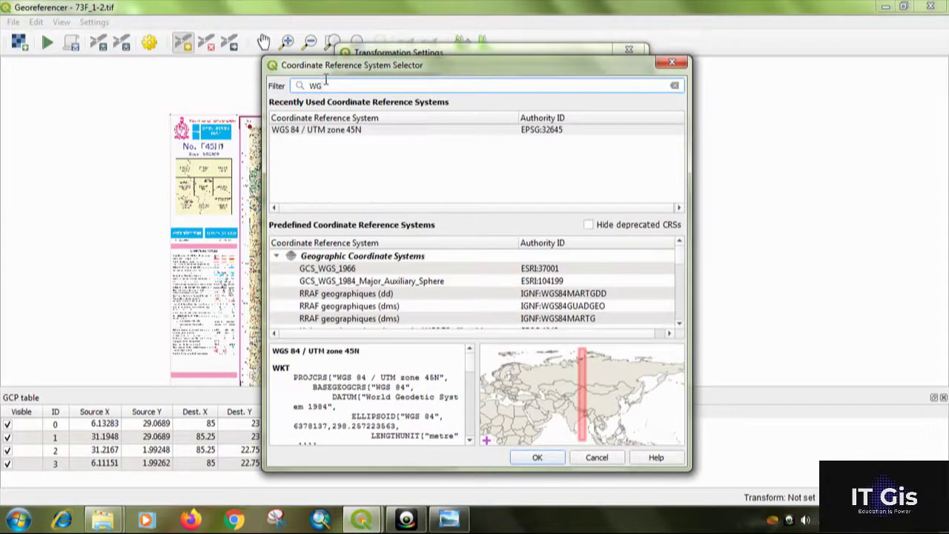
text( 84)
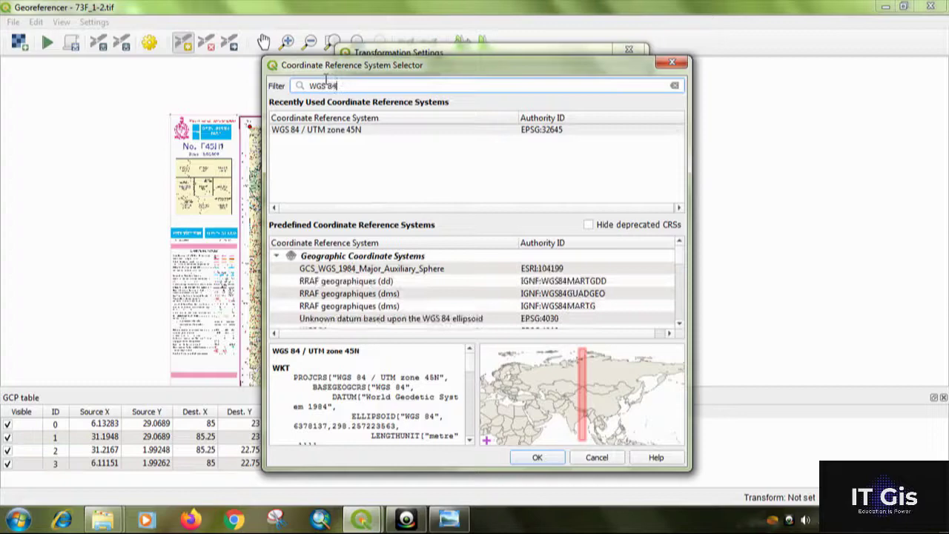
scroll(593, 295, down, 1)
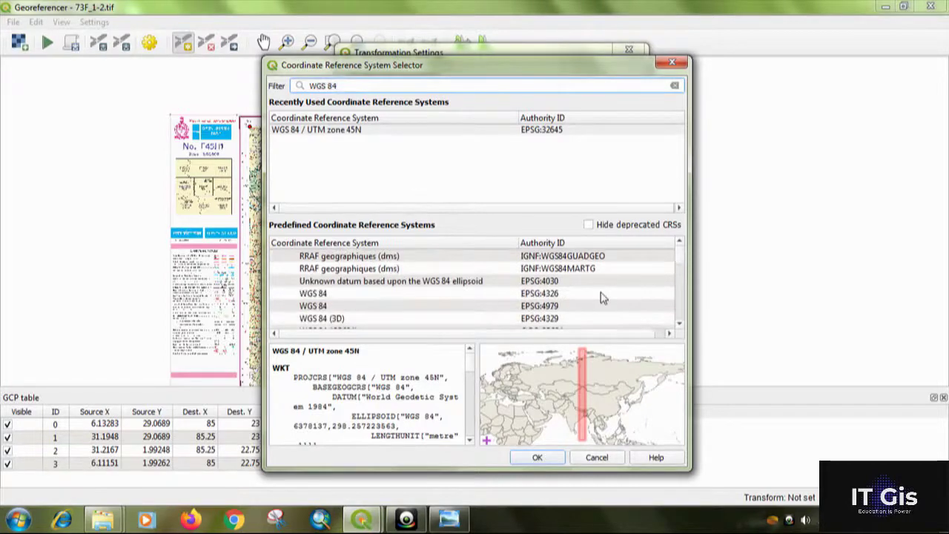
scroll(593, 295, up, 1)
scroll(571, 295, down, 2)
scroll(434, 295, up, 1)
click(332, 293)
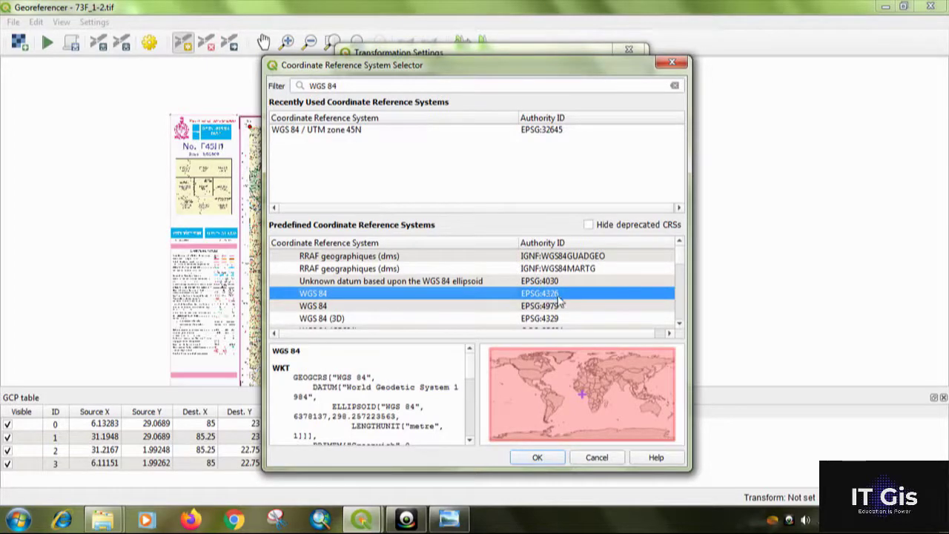
click(536, 457)
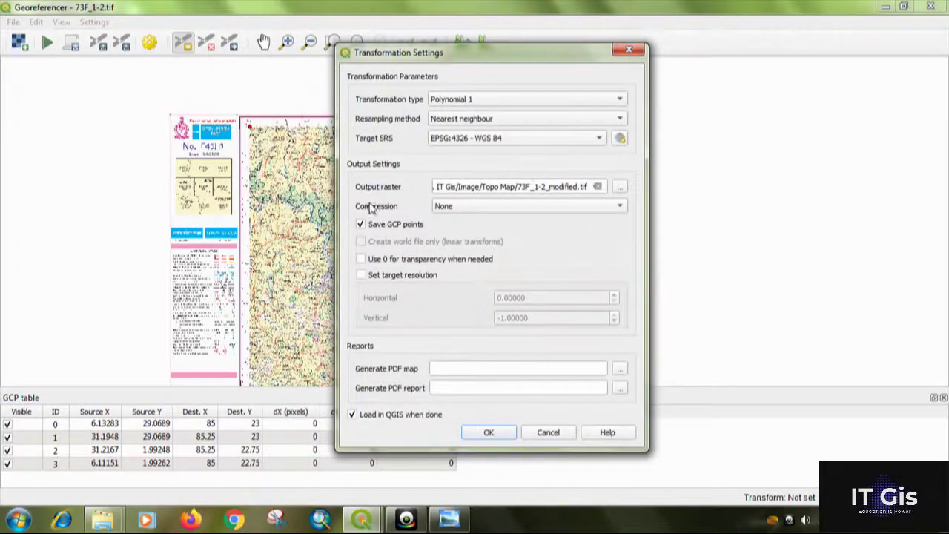
Save the output raster as 73F_1-2_modified in a new RECTIFICATION folder under Topo Map.
click(621, 188)
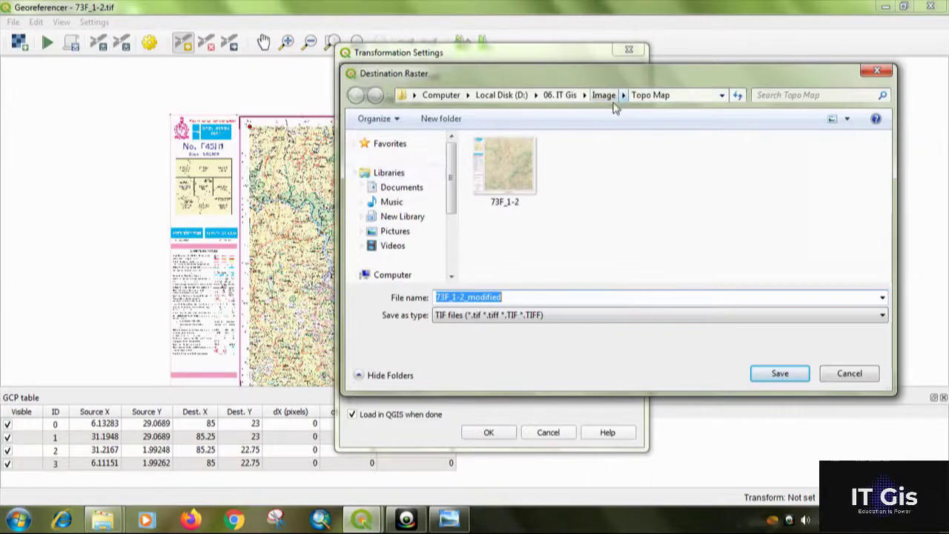
click(461, 120)
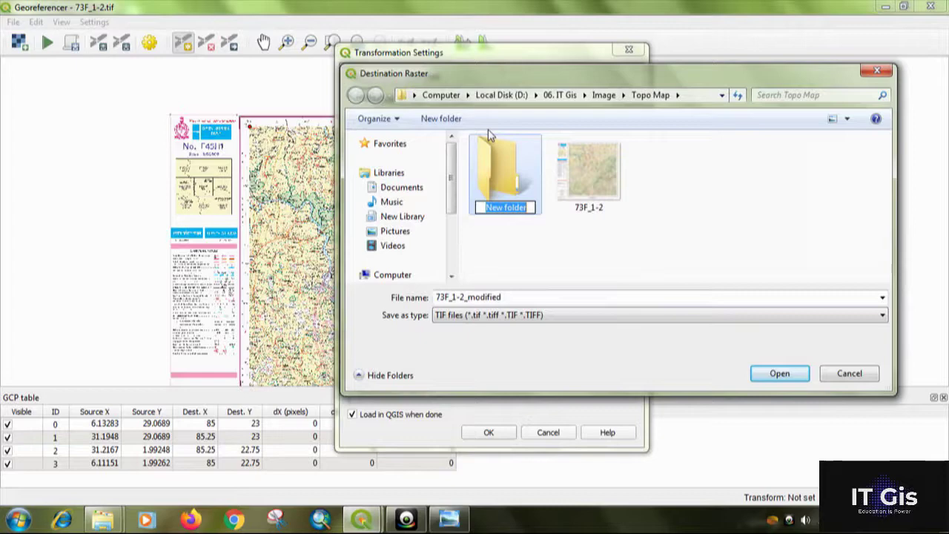
text(RE)
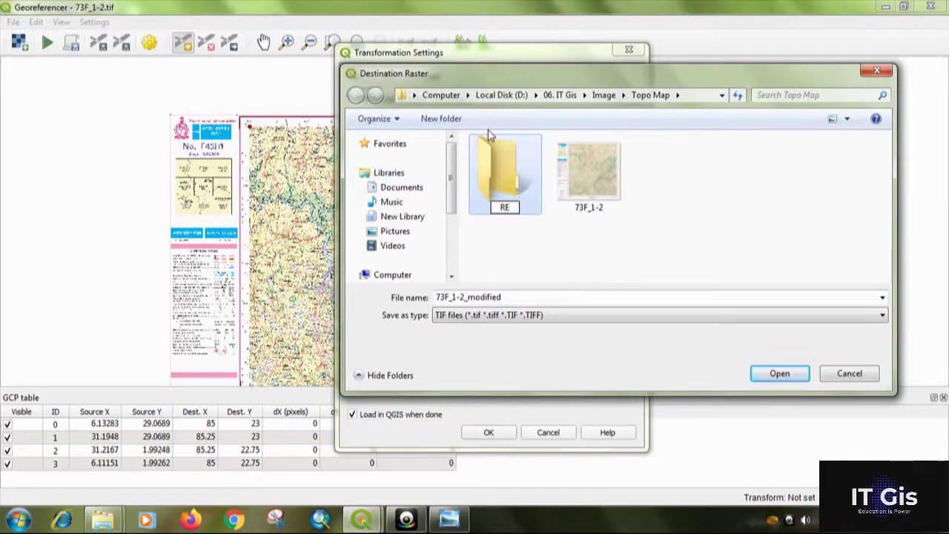
text(CTI)
key(BackSpace)
text(I)
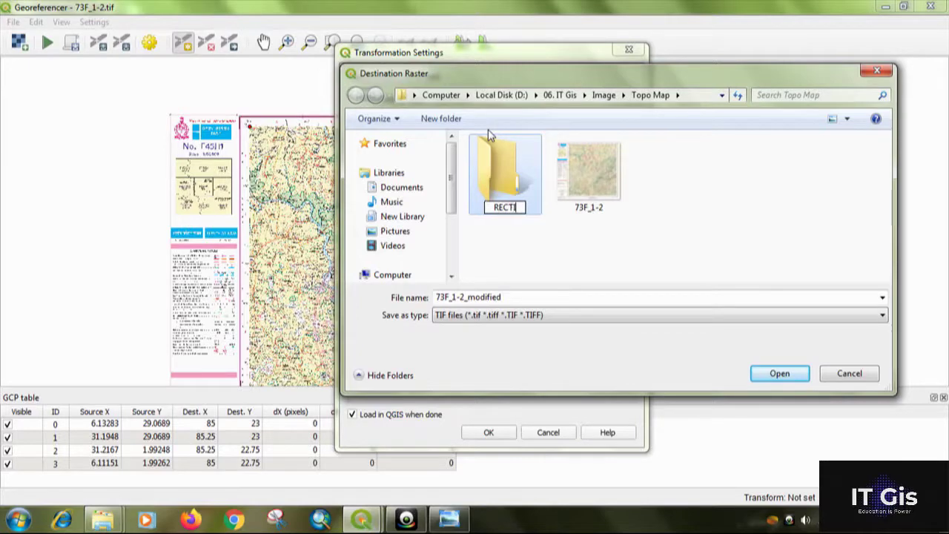
text(FICATION)
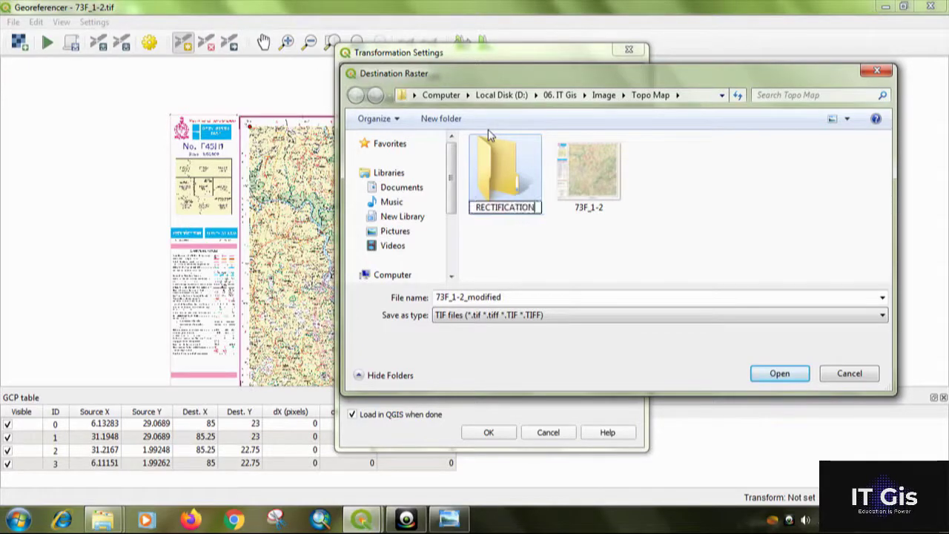
key(Return)
double_click(489, 136)
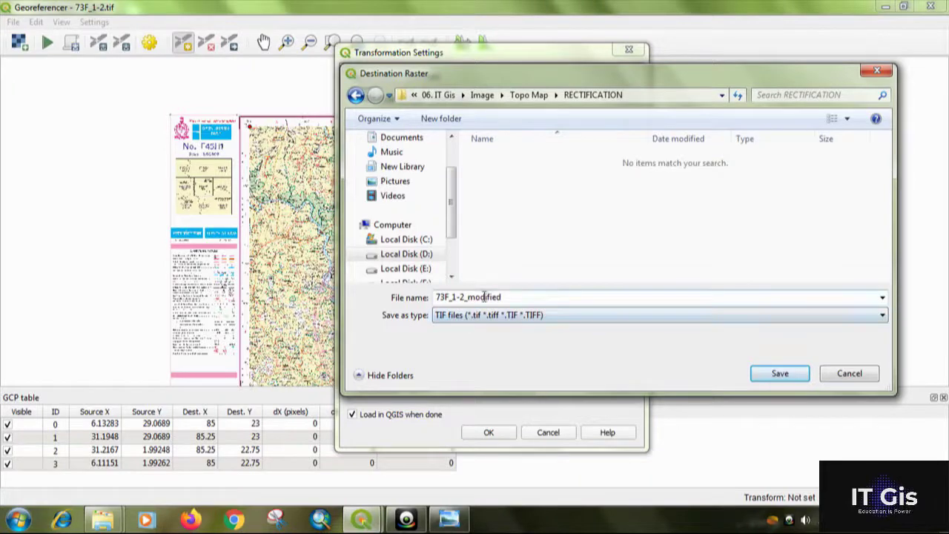
click(485, 296)
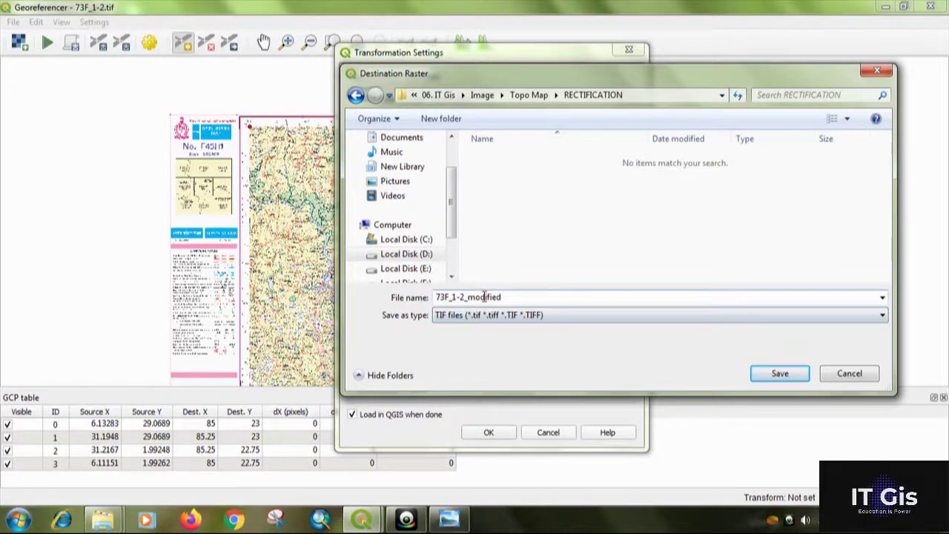
click(775, 378)
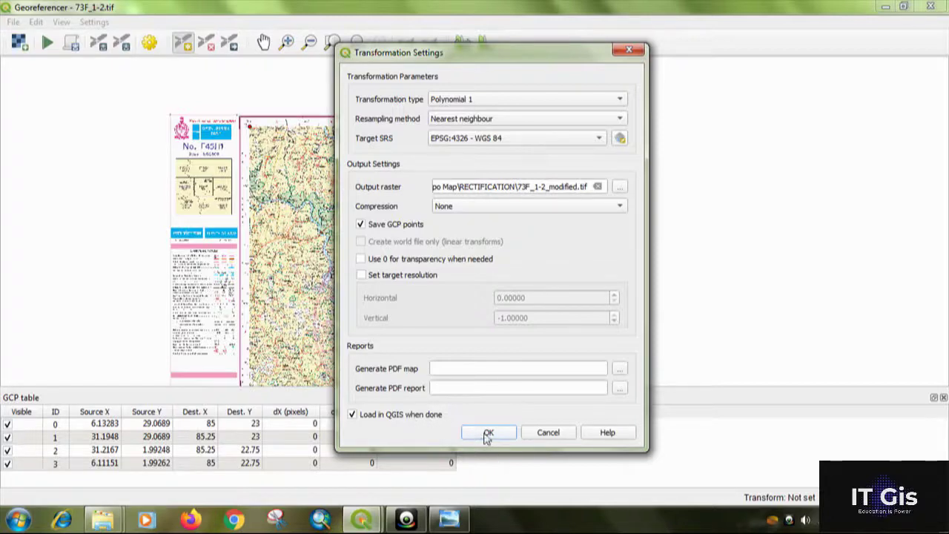
Apply the Polynomial 1 settings, giving residuals near 1.74 pixels and mean error 3.48.
click(487, 434)
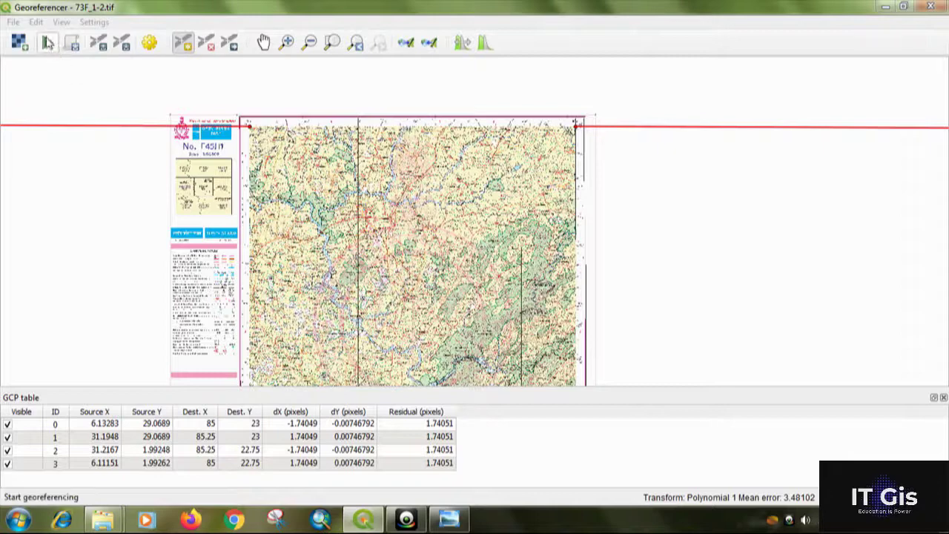
Run georeferencing to produce 73F_1-2_modified, then close the Georeferencer.
click(47, 42)
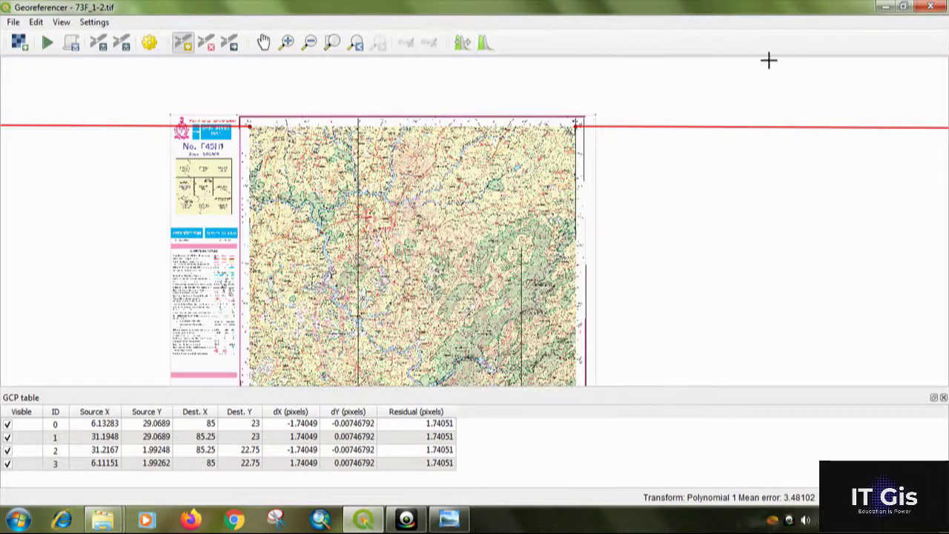
click(930, 8)
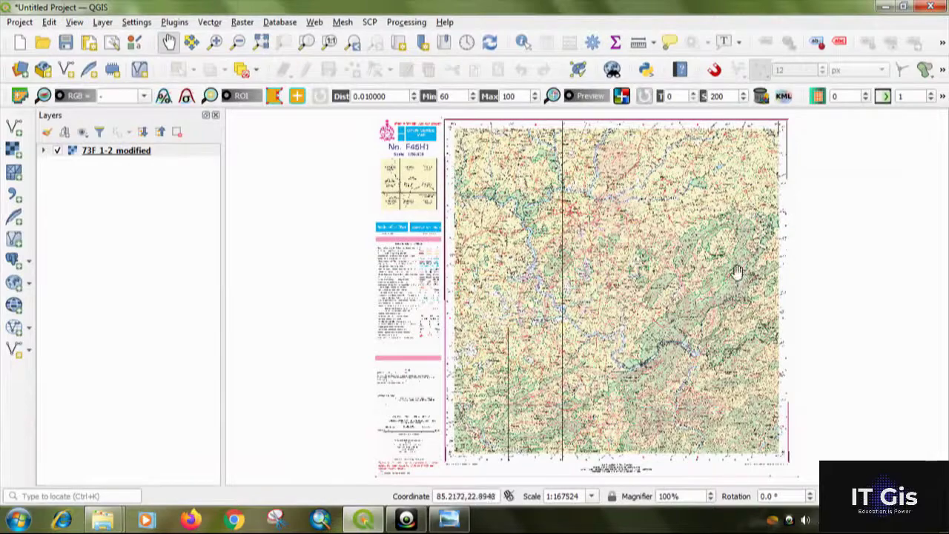
scroll(553, 269, down, 1)
scroll(513, 186, up, 3)
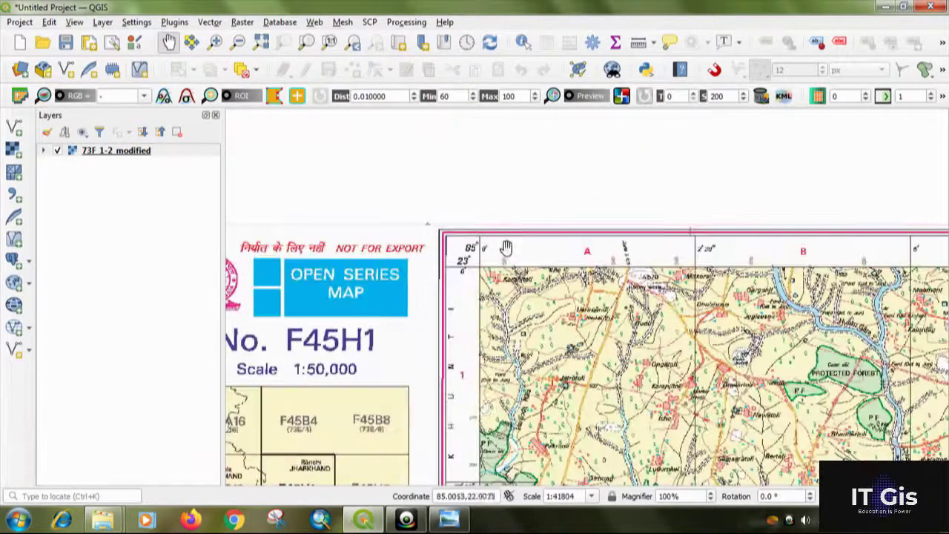
drag(591, 398, 521, 277)
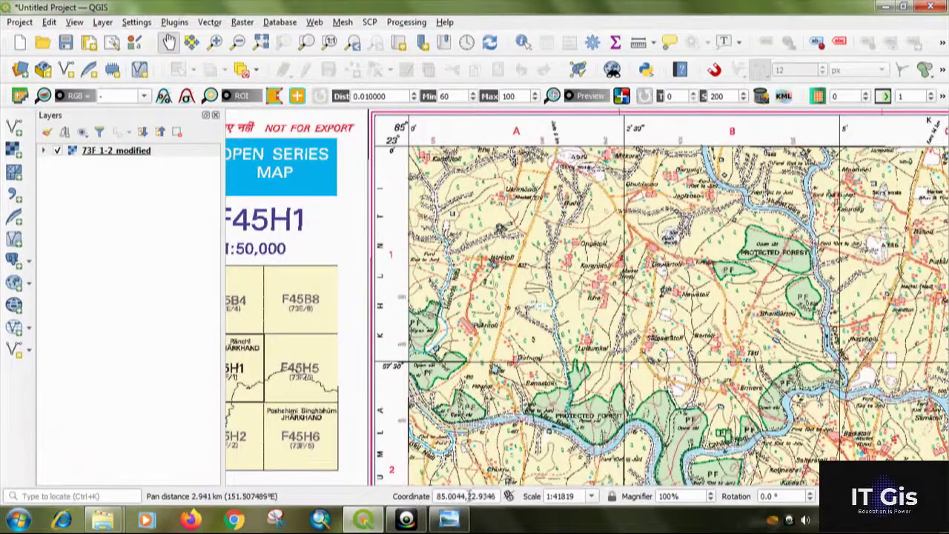
drag(402, 173, 421, 234)
scroll(420, 233, up, 3)
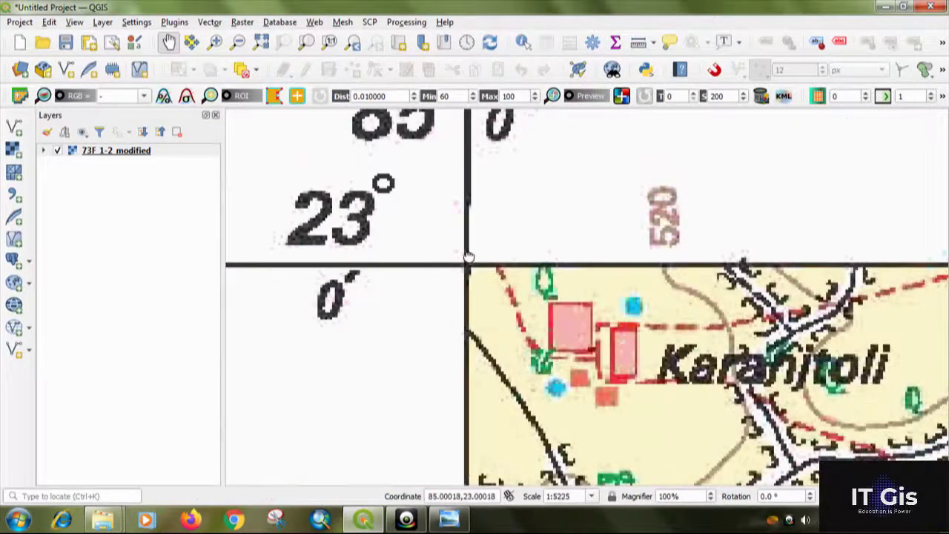
drag(466, 261, 467, 296)
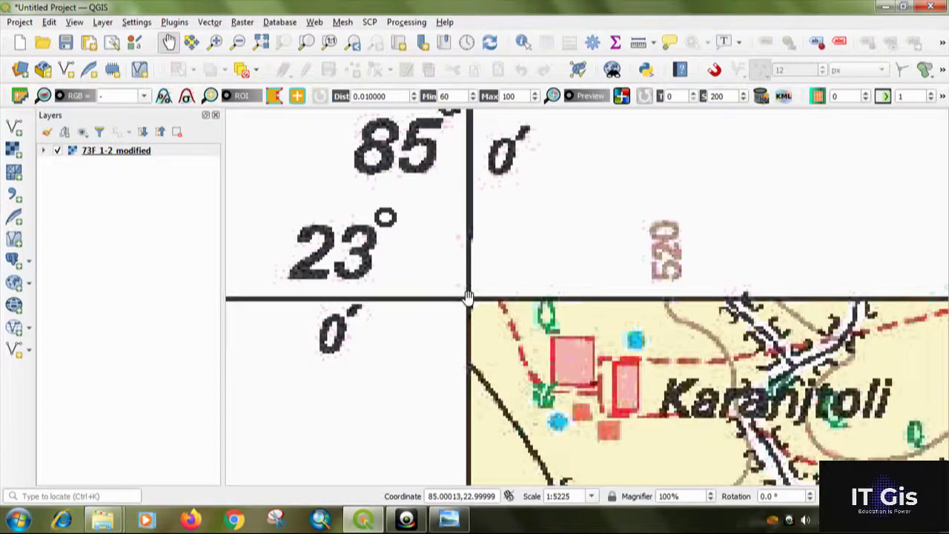
scroll(468, 298, down, 1)
scroll(573, 255, down, 3)
mouse_move(715, 265)
mouse_down()
mouse_move(620, 265)
mouse_move(476, 220)
mouse_up()
scroll(620, 265, down, 2)
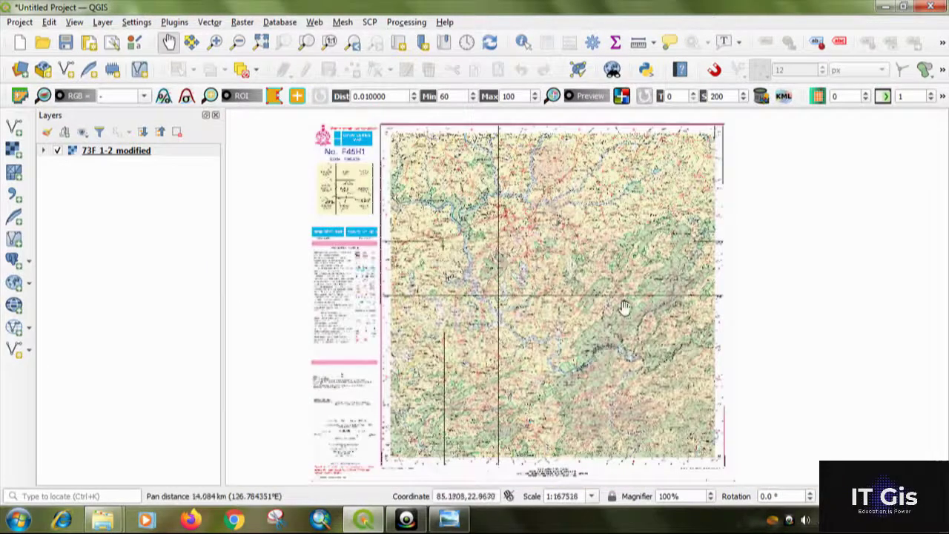
mouse_move(624, 309)
mouse_down()
mouse_move(599, 265)
mouse_move(552, 323)
mouse_up()
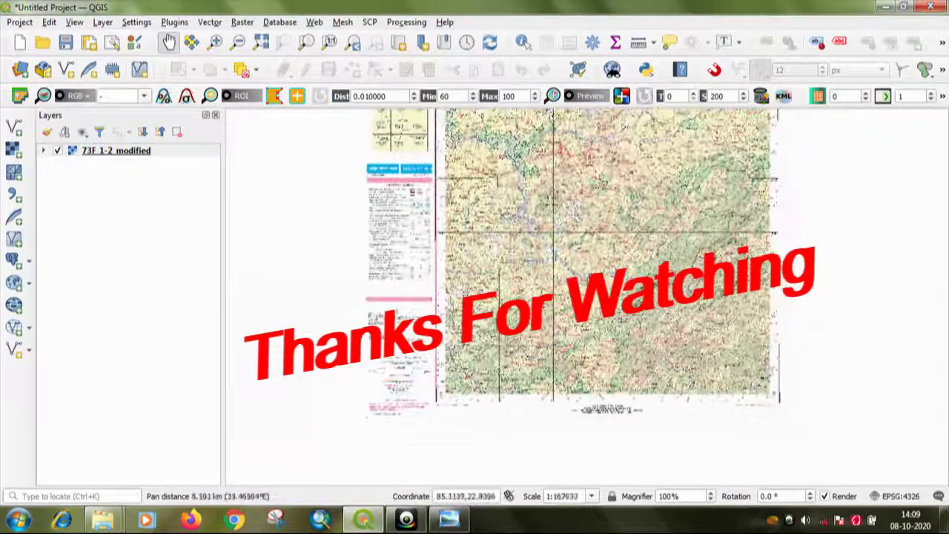
drag(592, 276, 508, 342)
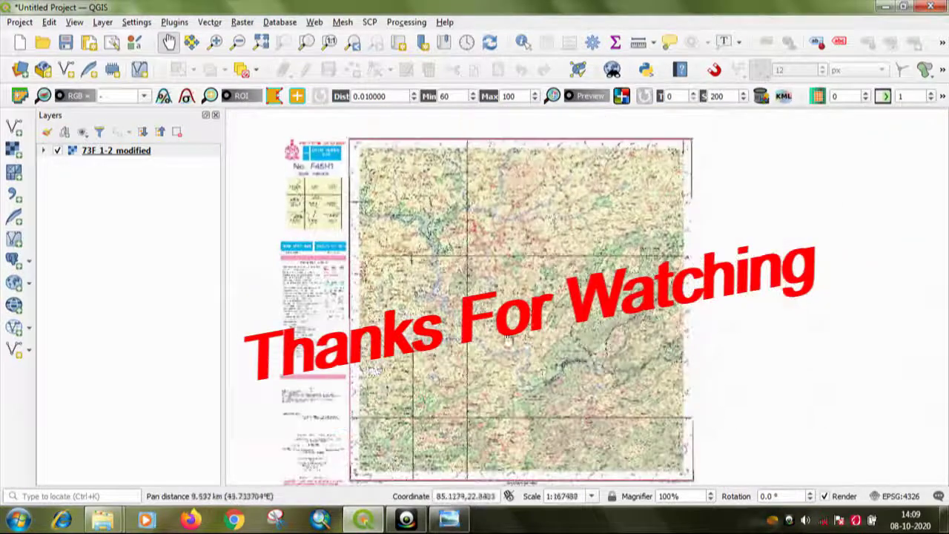
drag(540, 293, 534, 254)
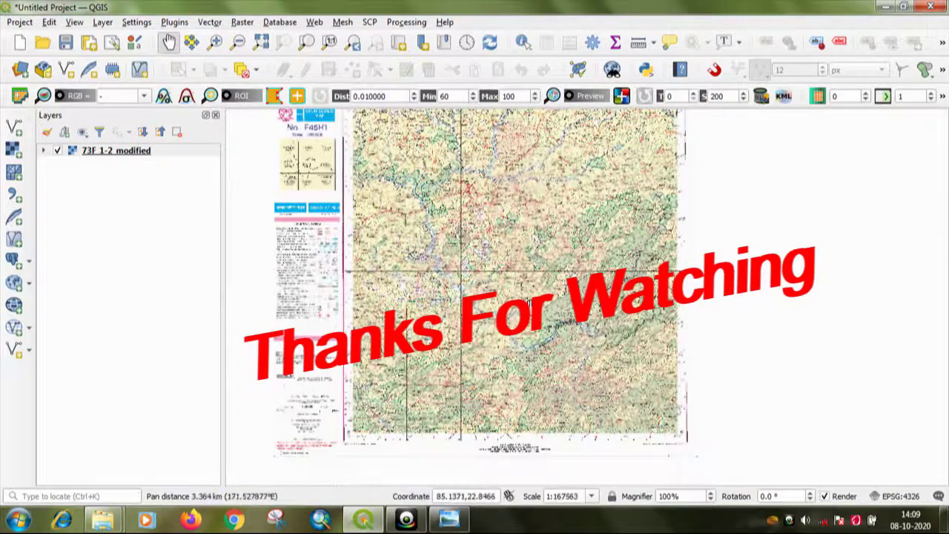